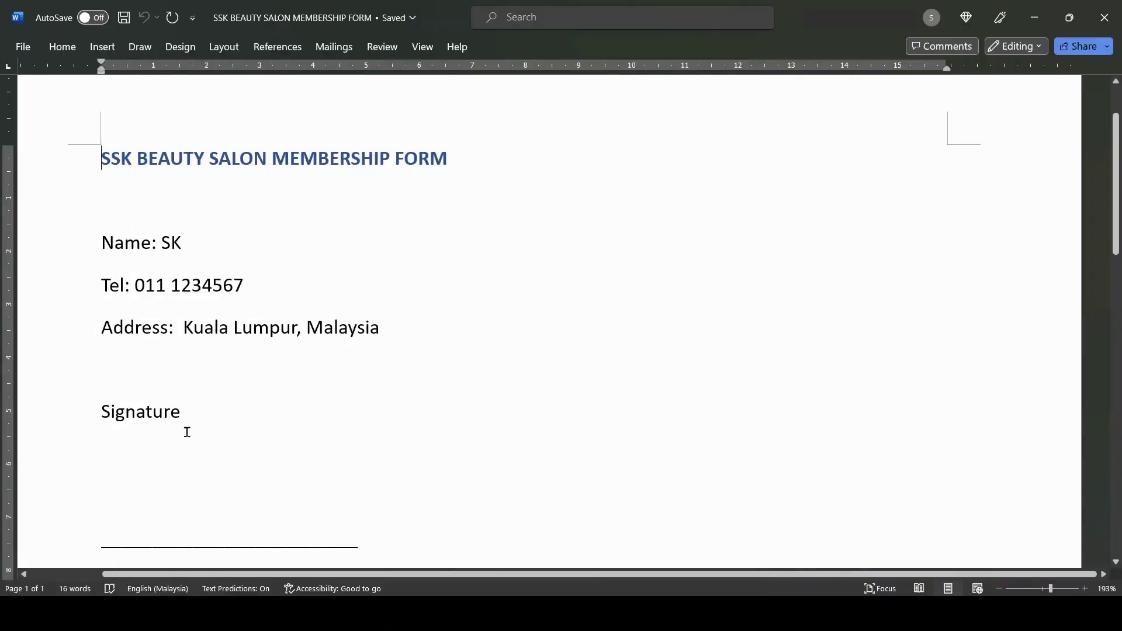
# - Expand the Draw tab's pen tools, after a Customize the Ribbon detour cancelled in Word Options
pyautogui.click(138, 53)
pyautogui.click(143, 51)
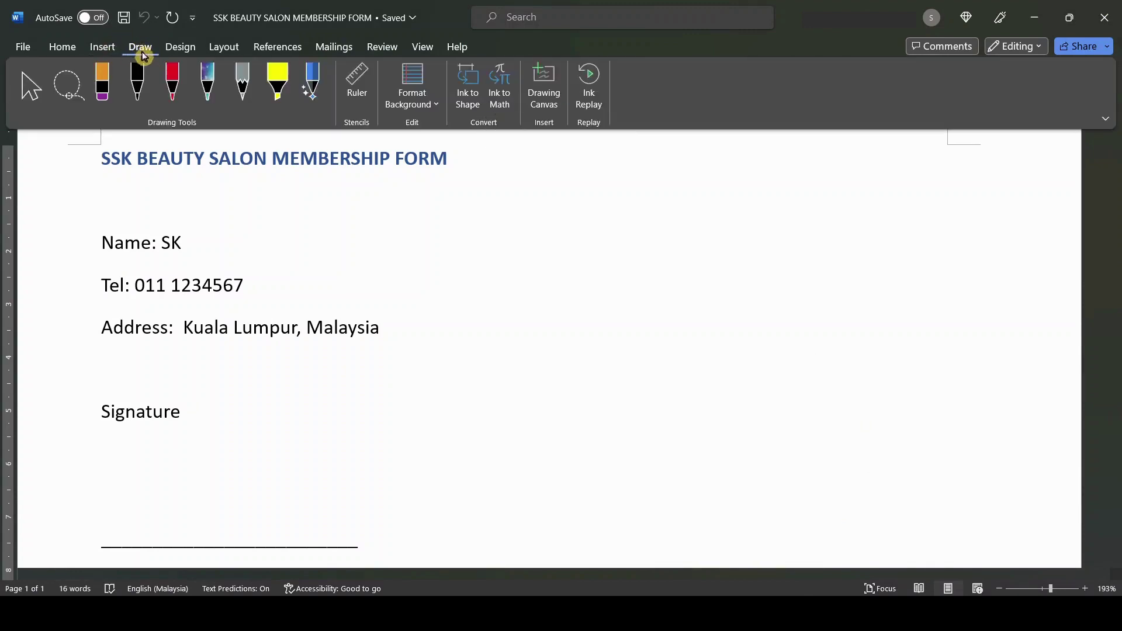
pyautogui.rightClick(671, 98)
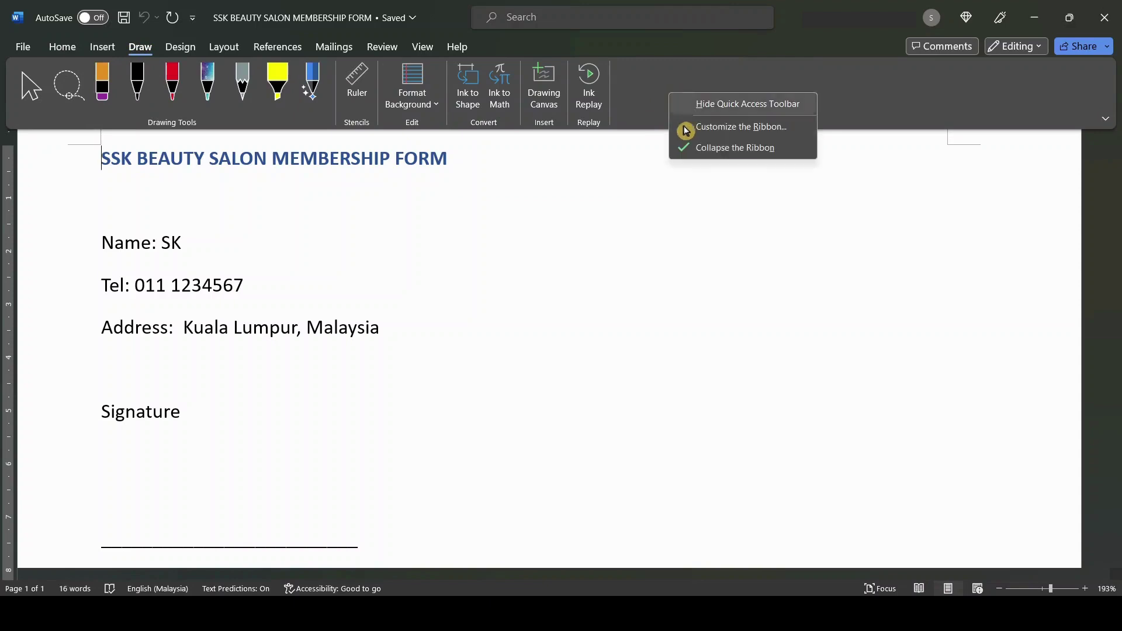
pyautogui.click(780, 136)
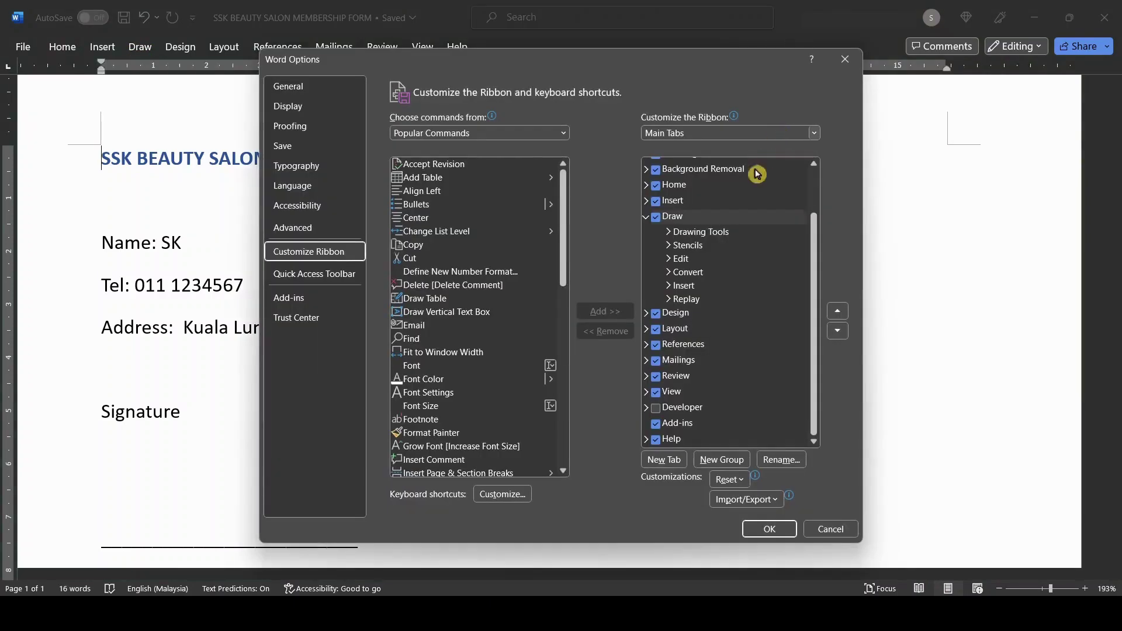
pyautogui.click(672, 217)
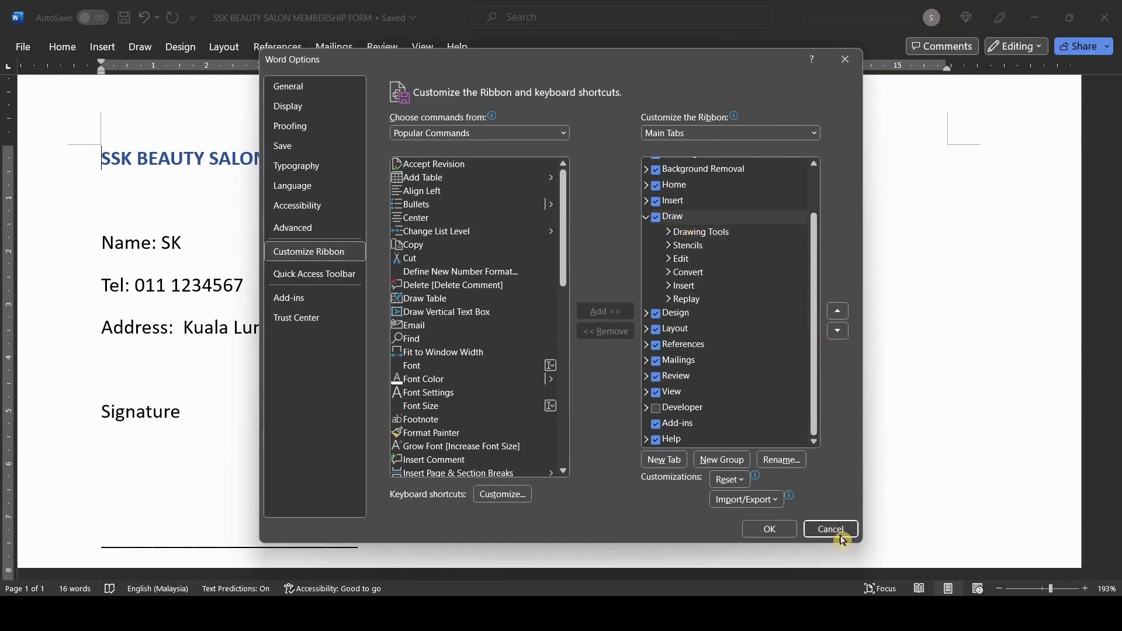
pyautogui.click(837, 531)
pyautogui.click(140, 47)
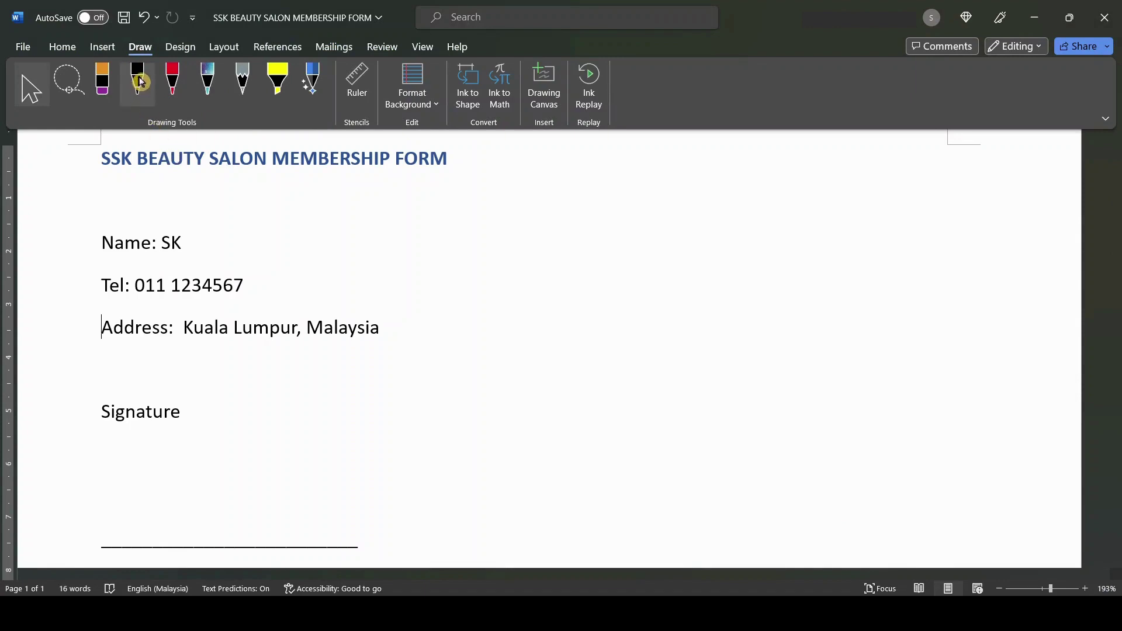
# - Pick the black 1 mm pen and handwrite 'SK' just above the signature line
pyautogui.click(141, 82)
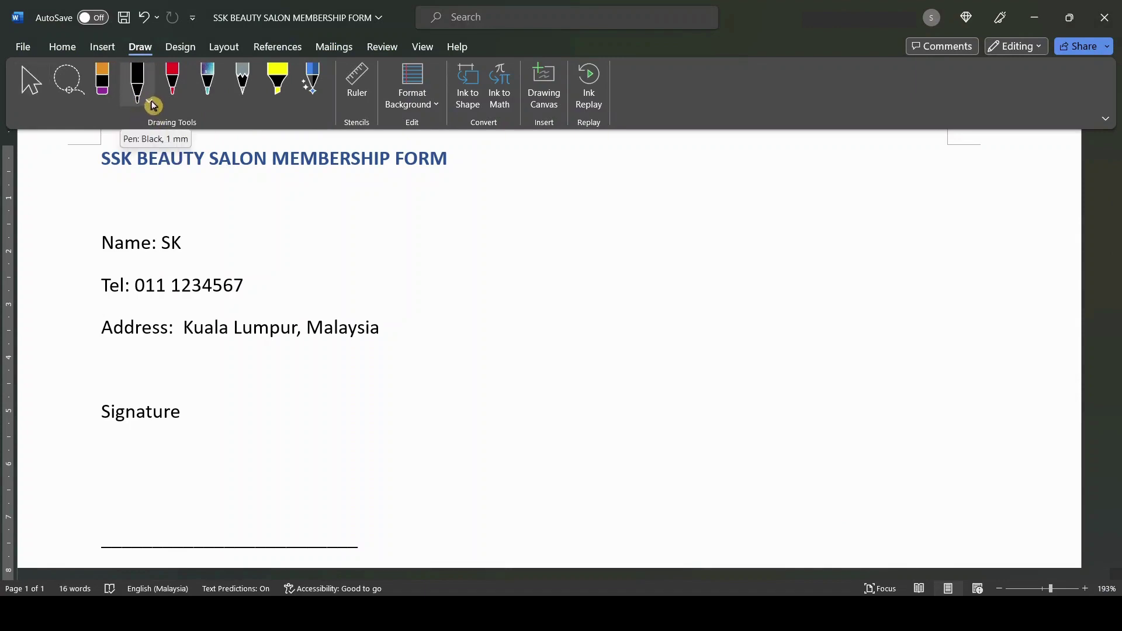
pyautogui.click(150, 103)
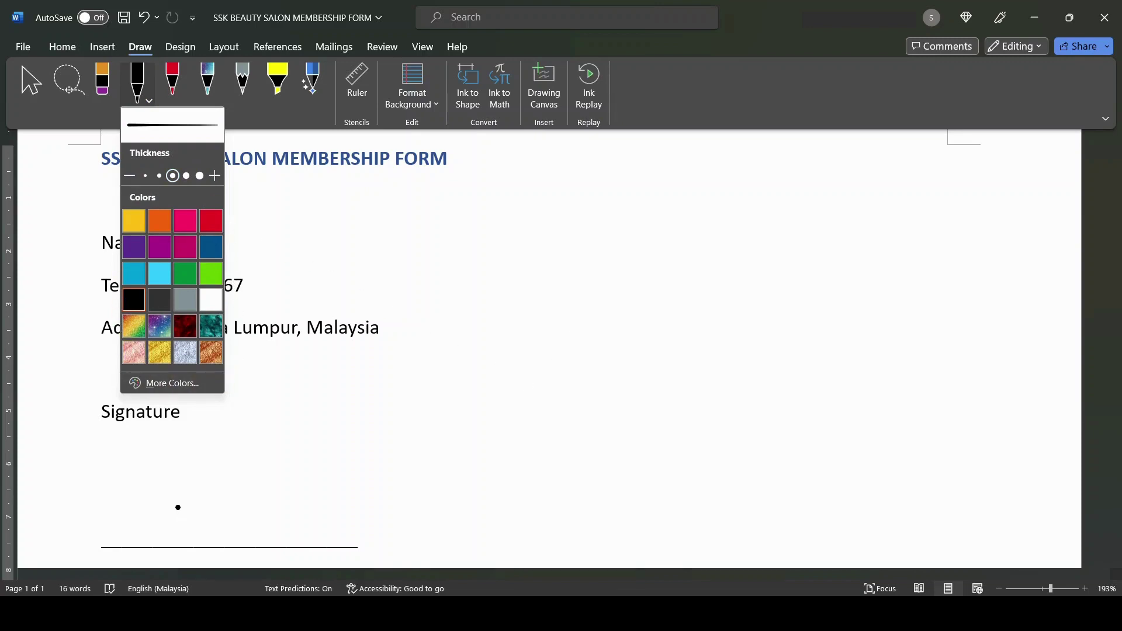
pyautogui.moveTo(159, 487)
pyautogui.mouseDown()
pyautogui.moveTo(175, 520)
pyautogui.moveTo(235, 528)
pyautogui.mouseUp()
pyautogui.moveTo(263, 468); pyautogui.dragTo(303, 512)
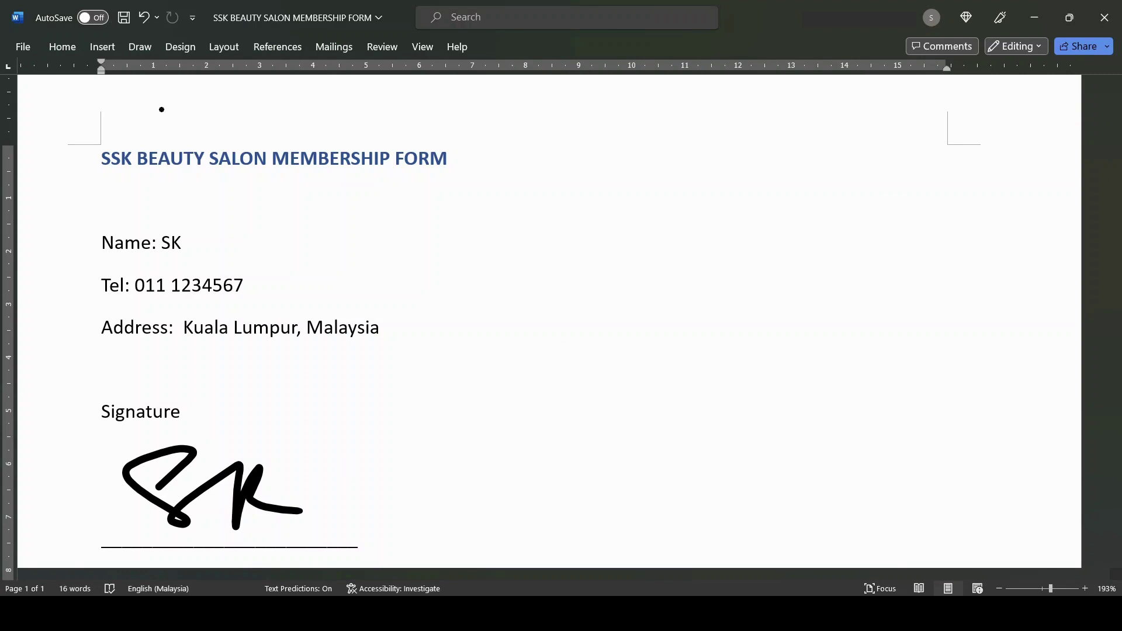
# - Select the SK ink with the Select tool, undoing an accidental resize
pyautogui.click(140, 47)
pyautogui.click(31, 85)
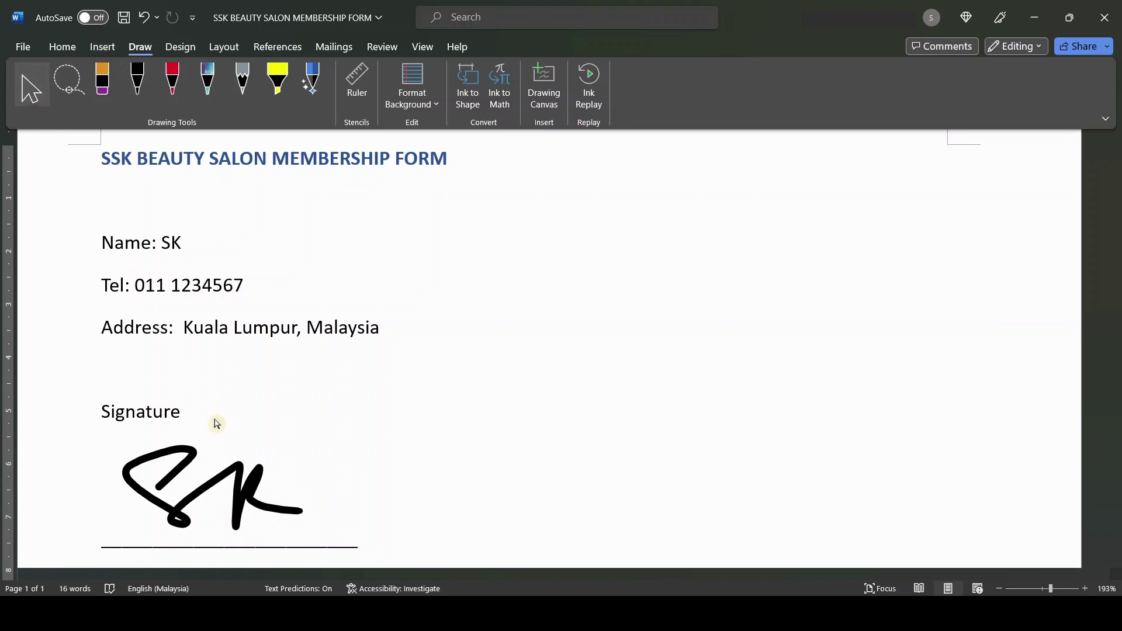
pyautogui.click(227, 466)
pyautogui.click(259, 492)
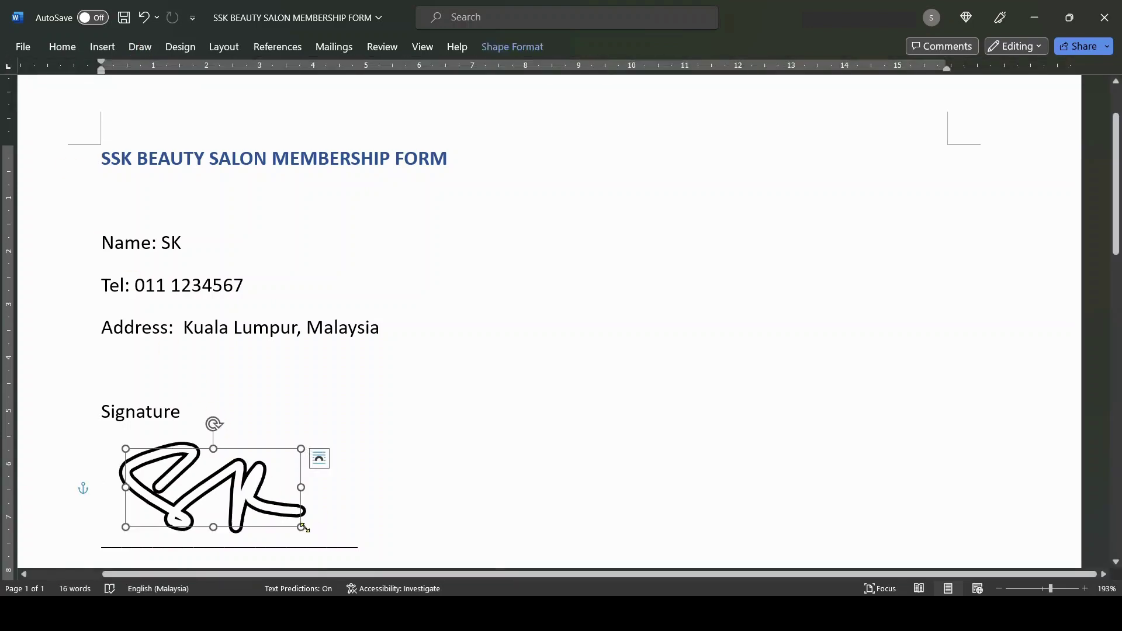
pyautogui.moveTo(303, 528); pyautogui.dragTo(283, 521)
pyautogui.click(346, 508)
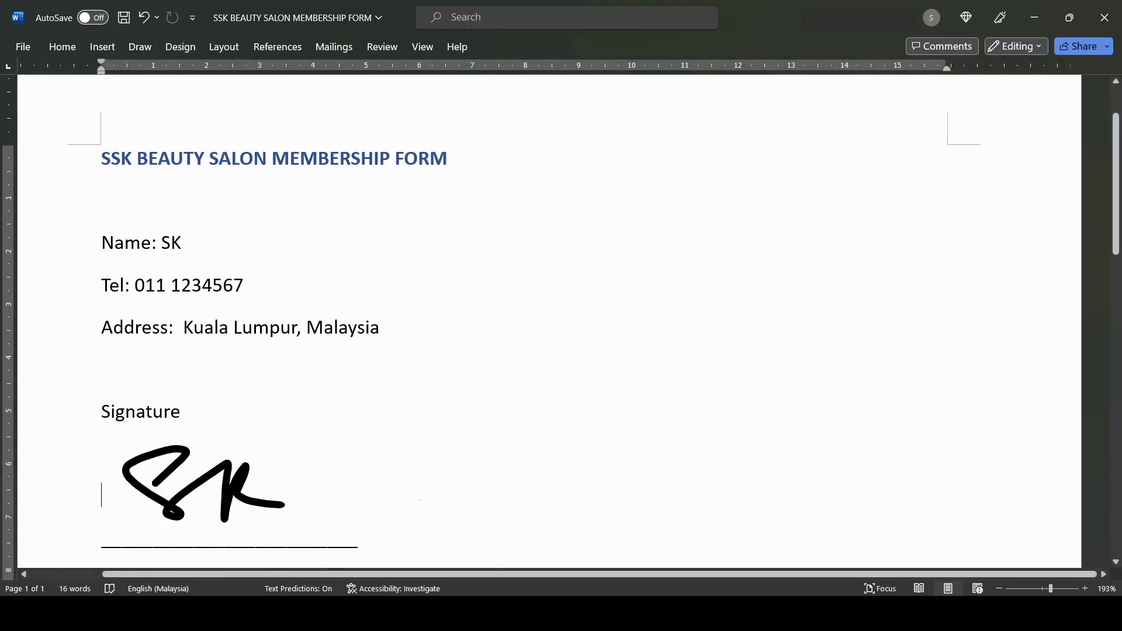
pyautogui.hotkey('ctrl', 'z')
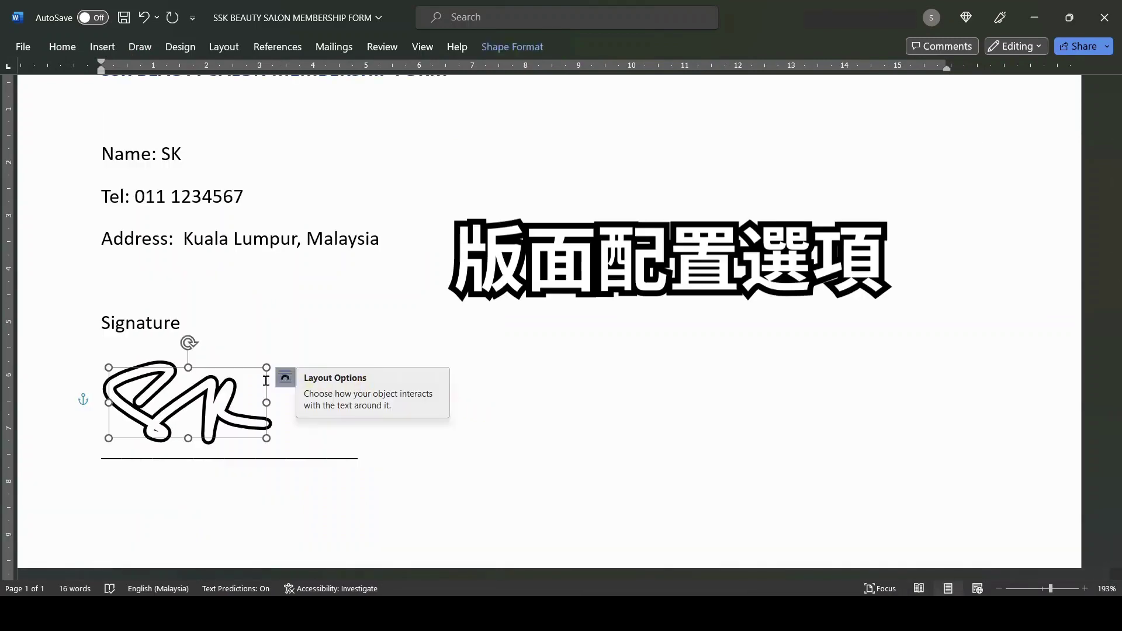
# - Set the signature's wrapping to In Front of Text and drag it onto the signature line
pyautogui.click(291, 383)
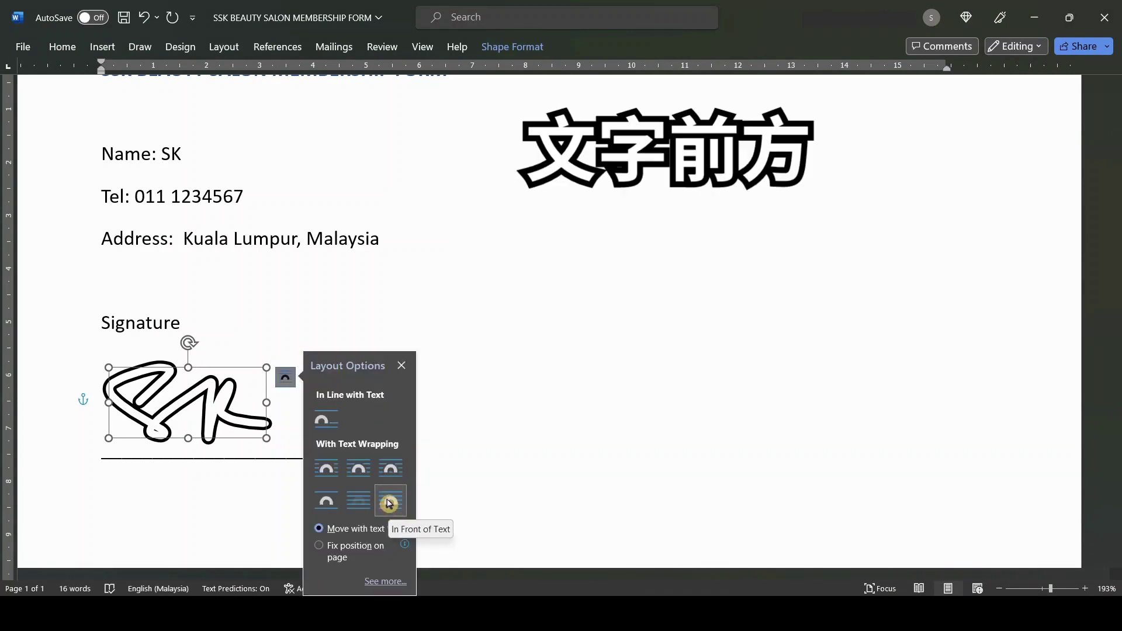
pyautogui.click(390, 504)
pyautogui.moveTo(213, 391)
pyautogui.mouseDown()
pyautogui.moveTo(227, 216)
pyautogui.moveTo(246, 227)
pyautogui.moveTo(197, 405)
pyautogui.moveTo(440, 261)
pyautogui.mouseUp()
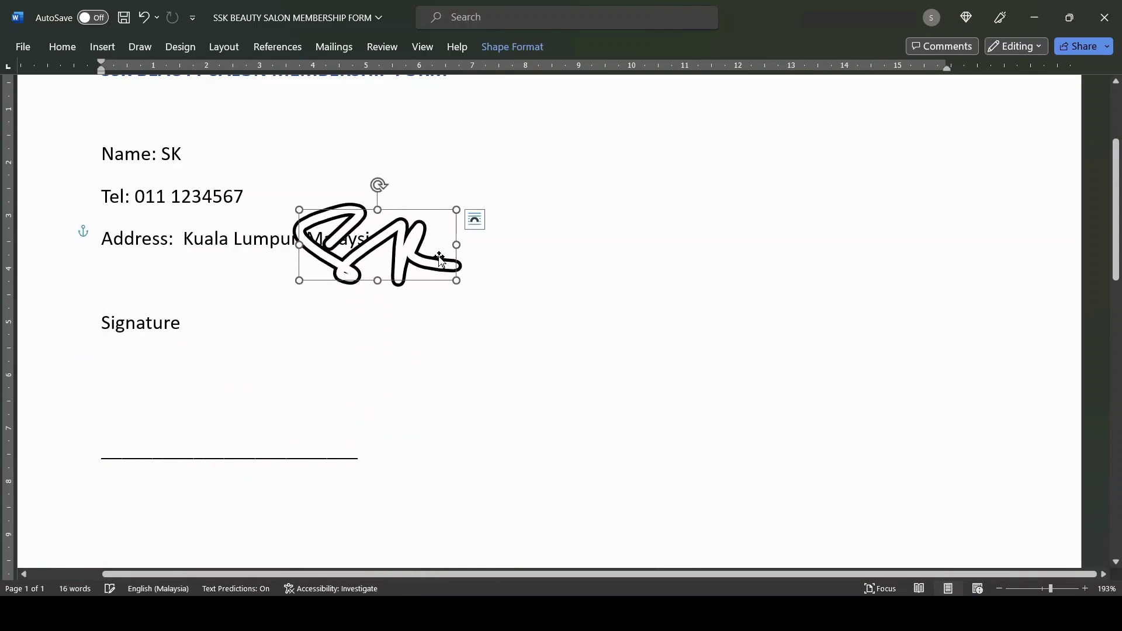
pyautogui.moveTo(383, 291); pyautogui.dragTo(199, 451)
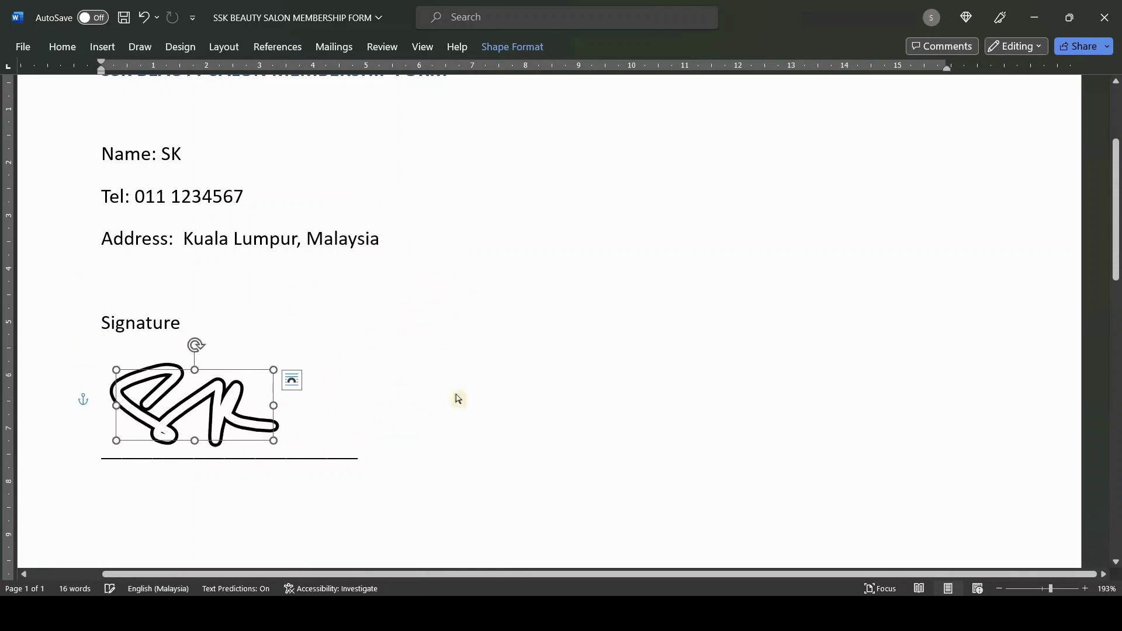
pyautogui.click(563, 416)
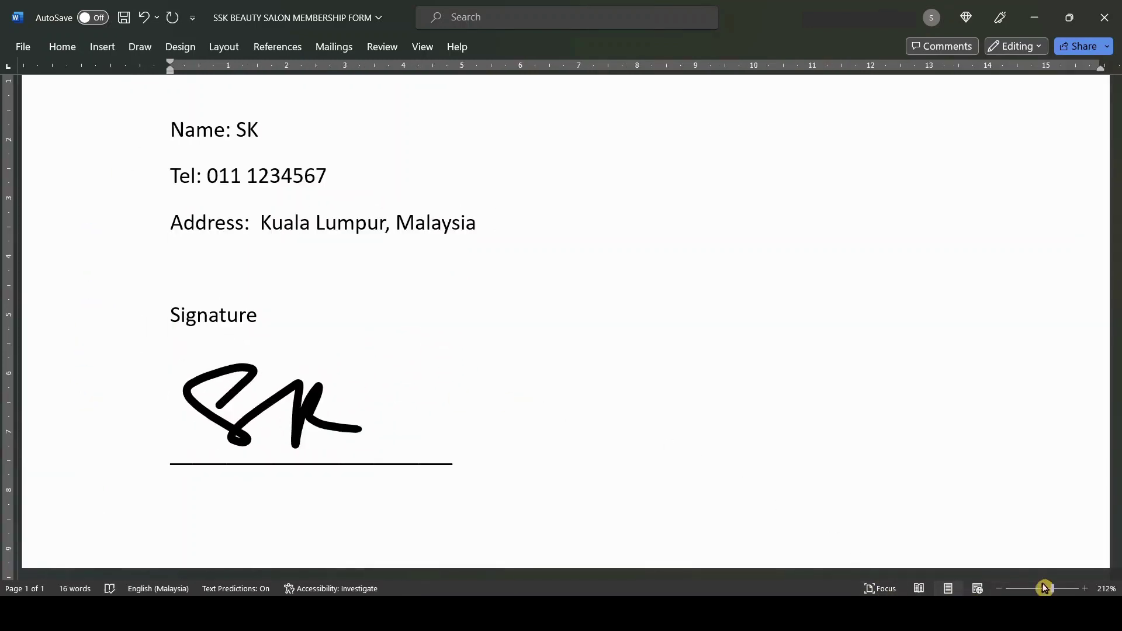
pyautogui.moveTo(1051, 588); pyautogui.dragTo(1085, 594)
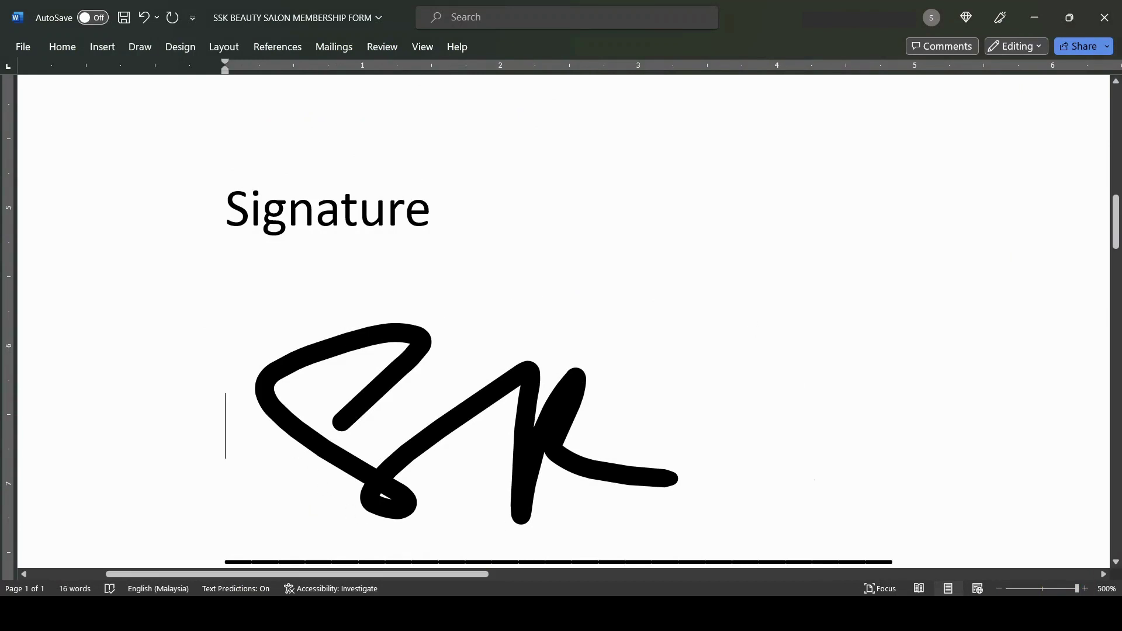
pyautogui.moveTo(1077, 589); pyautogui.dragTo(1052, 590)
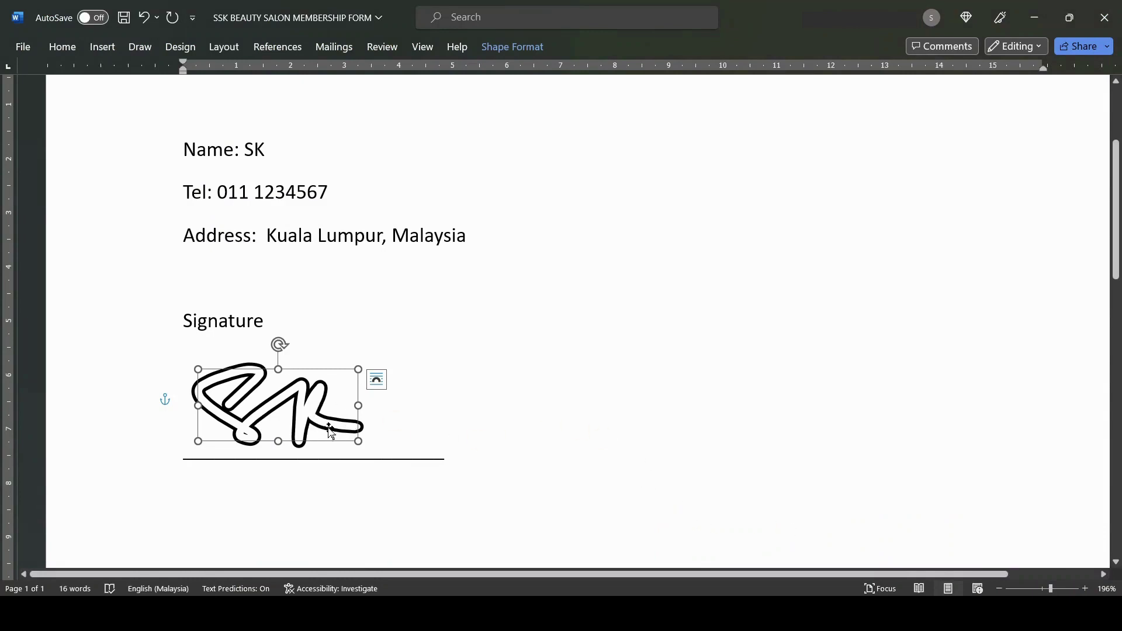
# - Set the Design tab's Page Color to yellow, then reselect the SK signature
pyautogui.click(181, 47)
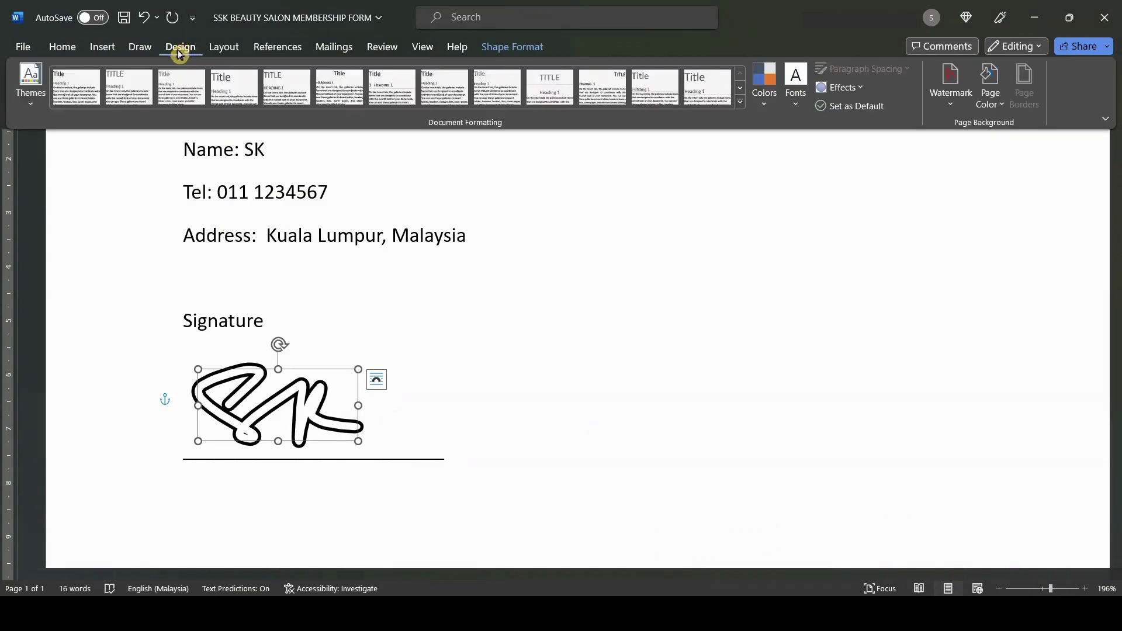
pyautogui.click(991, 96)
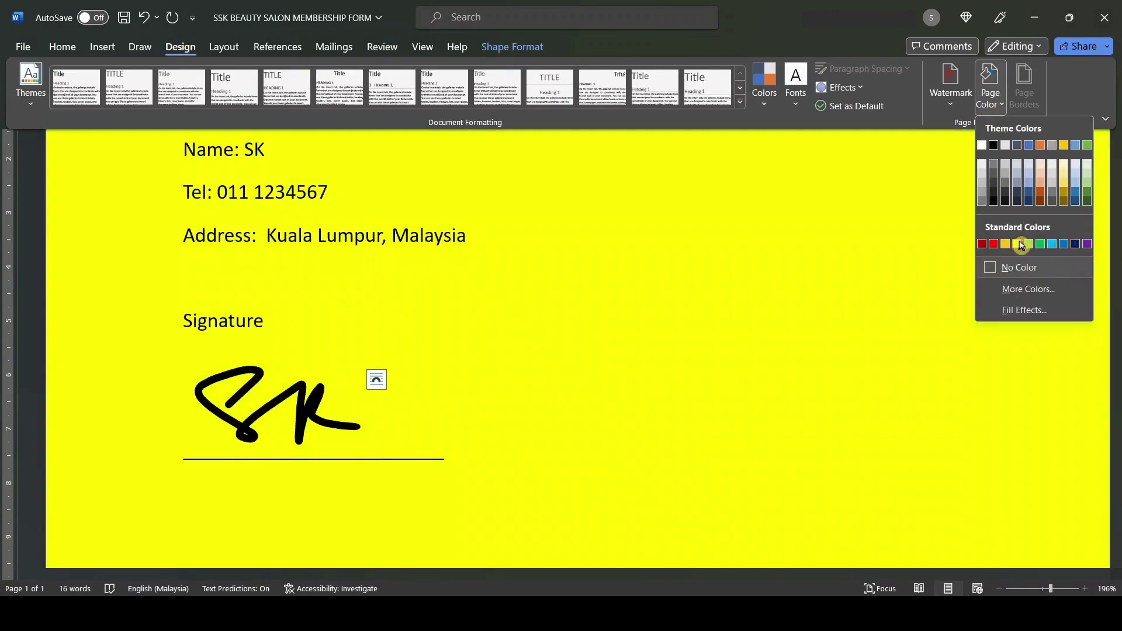
pyautogui.click(1021, 245)
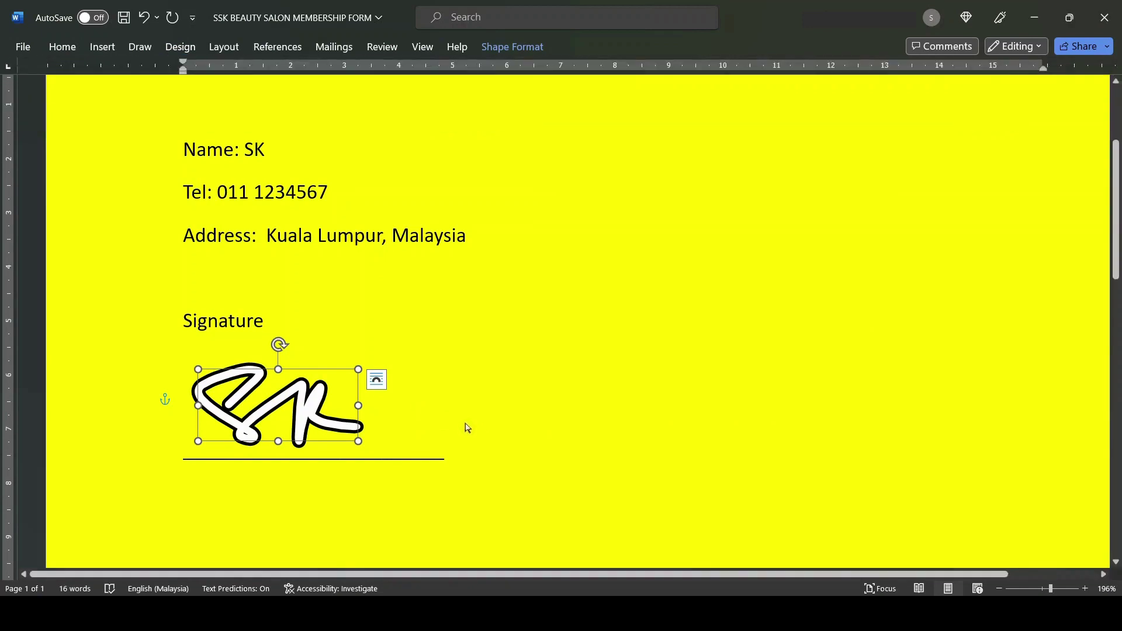
pyautogui.click(533, 333)
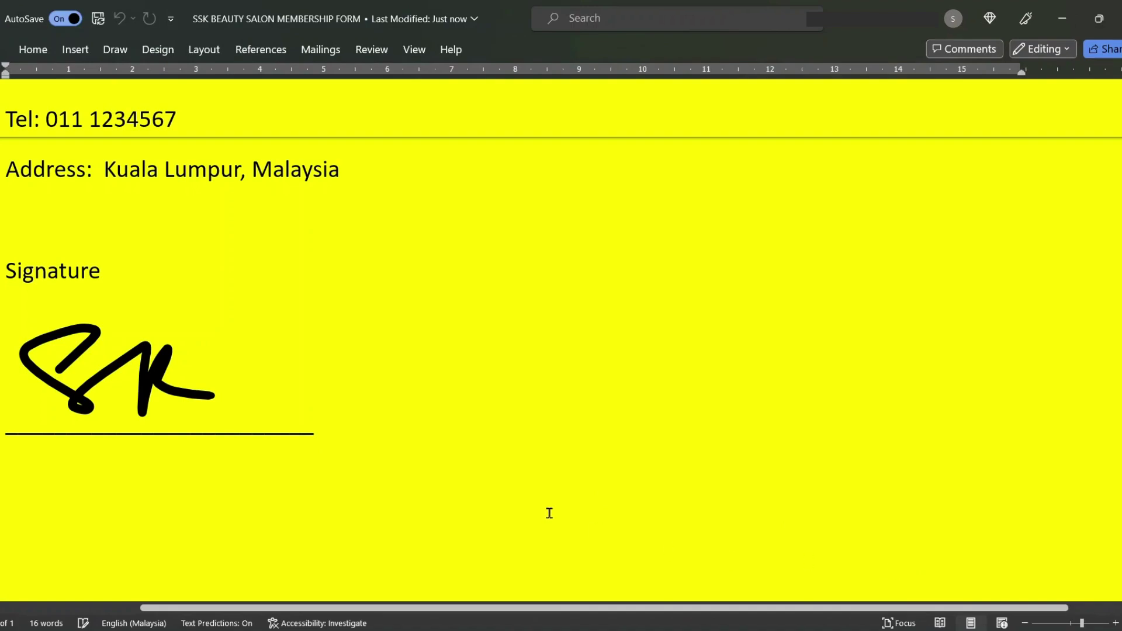
pyautogui.click(173, 374)
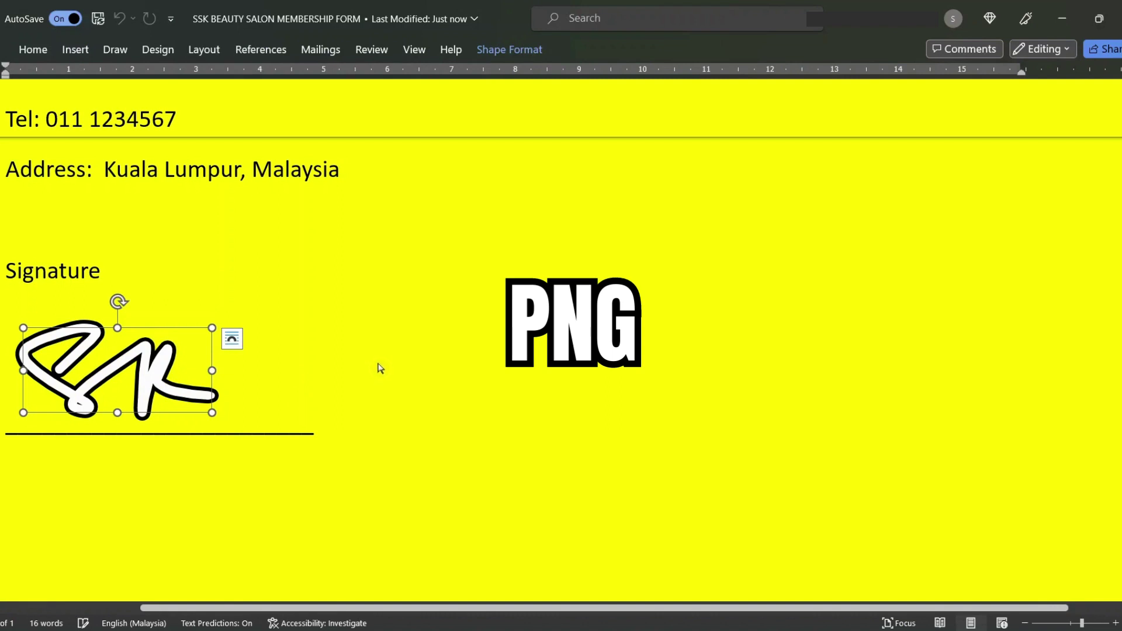
# - Copy the SK ink signature from its right-click menu, abandoning a drag and Save as Picture
pyautogui.click(121, 362)
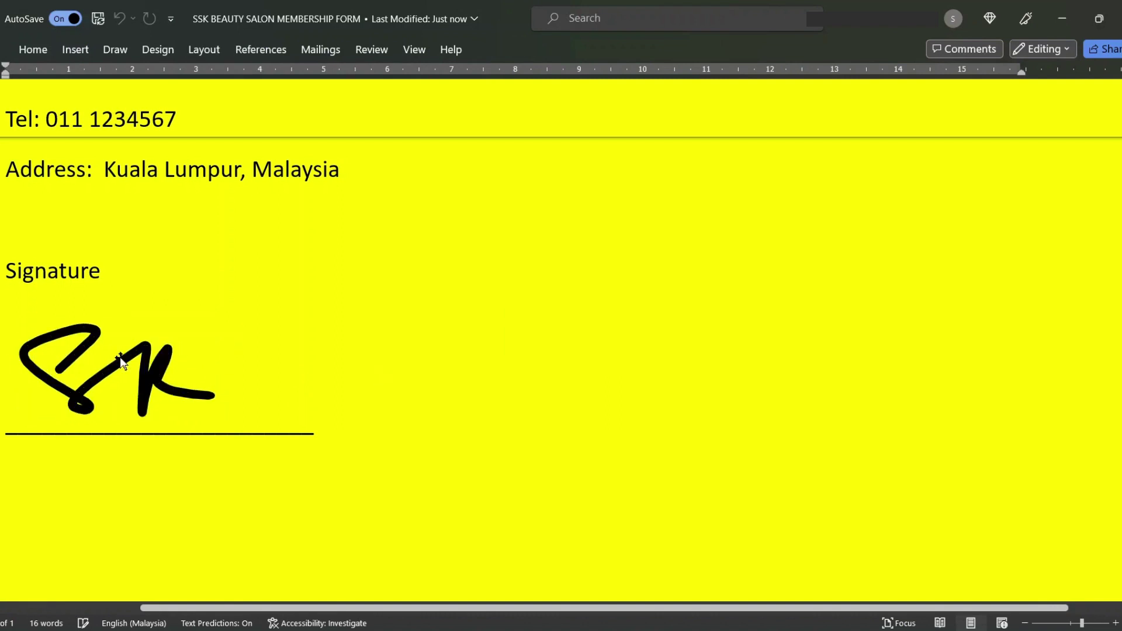
pyautogui.click(143, 357)
pyautogui.moveTo(144, 358); pyautogui.dragTo(55, 357)
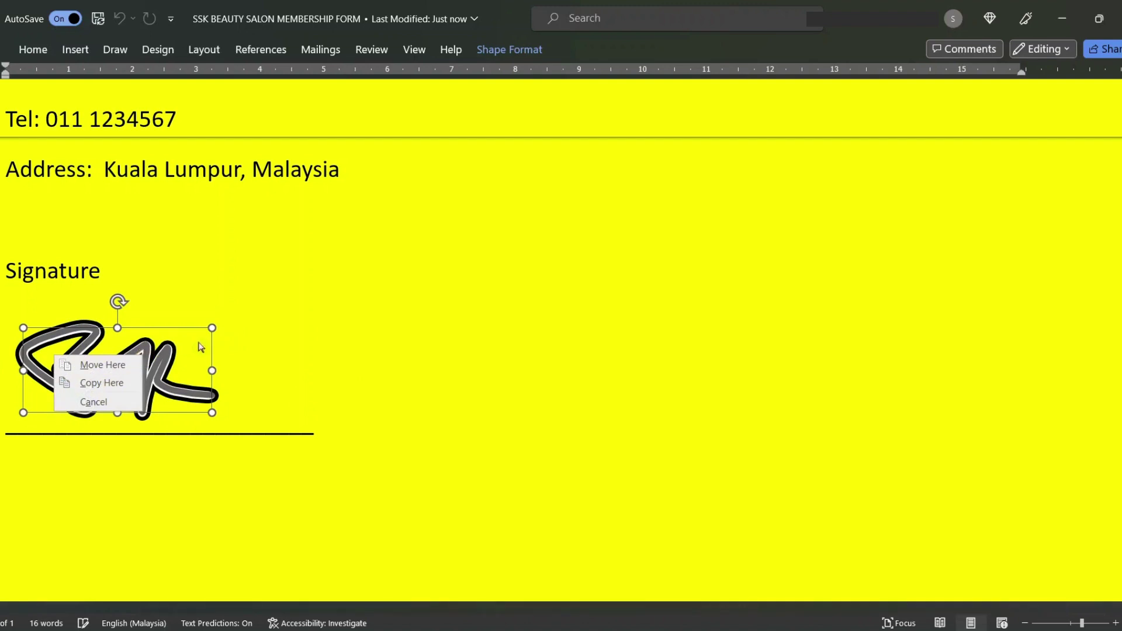
pyautogui.press('Escape')
pyautogui.rightClick(169, 362)
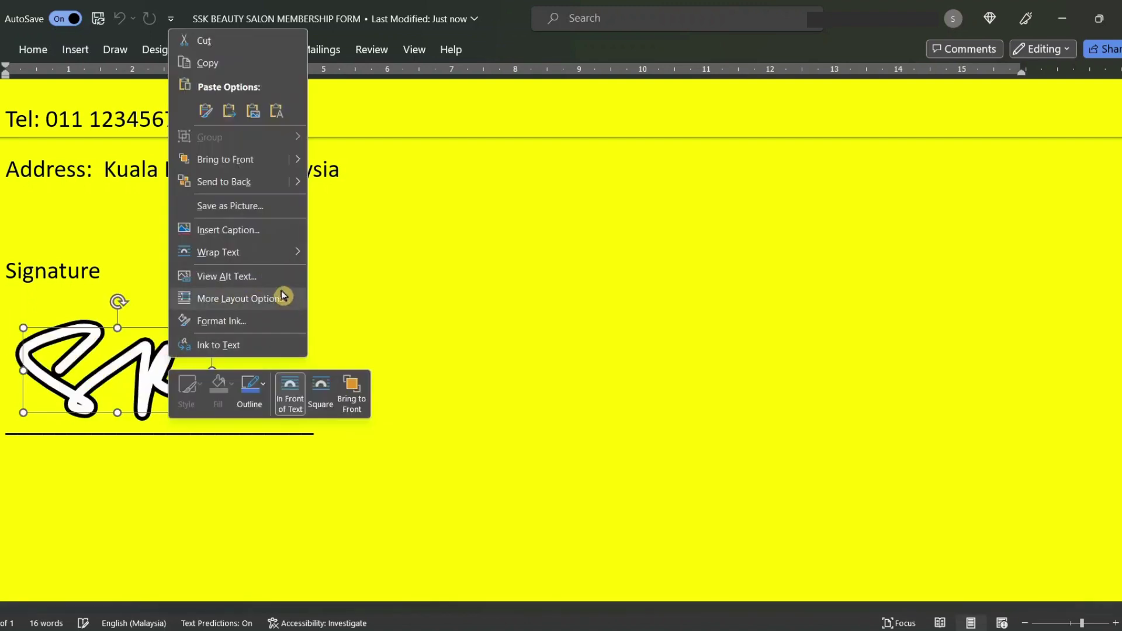
pyautogui.click(271, 207)
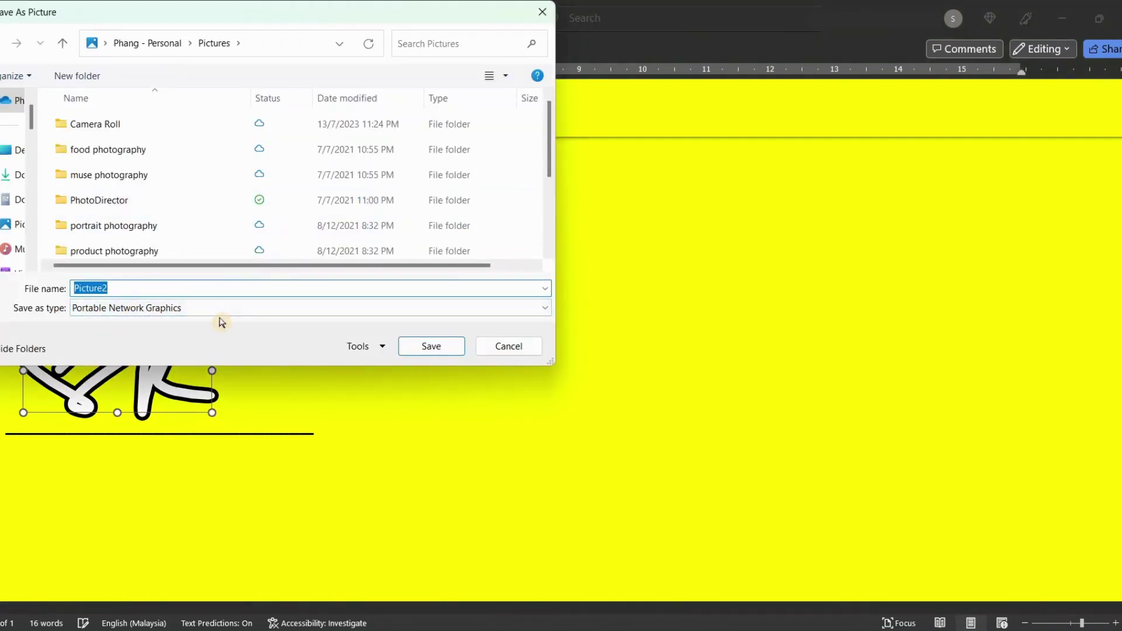
pyautogui.click(510, 346)
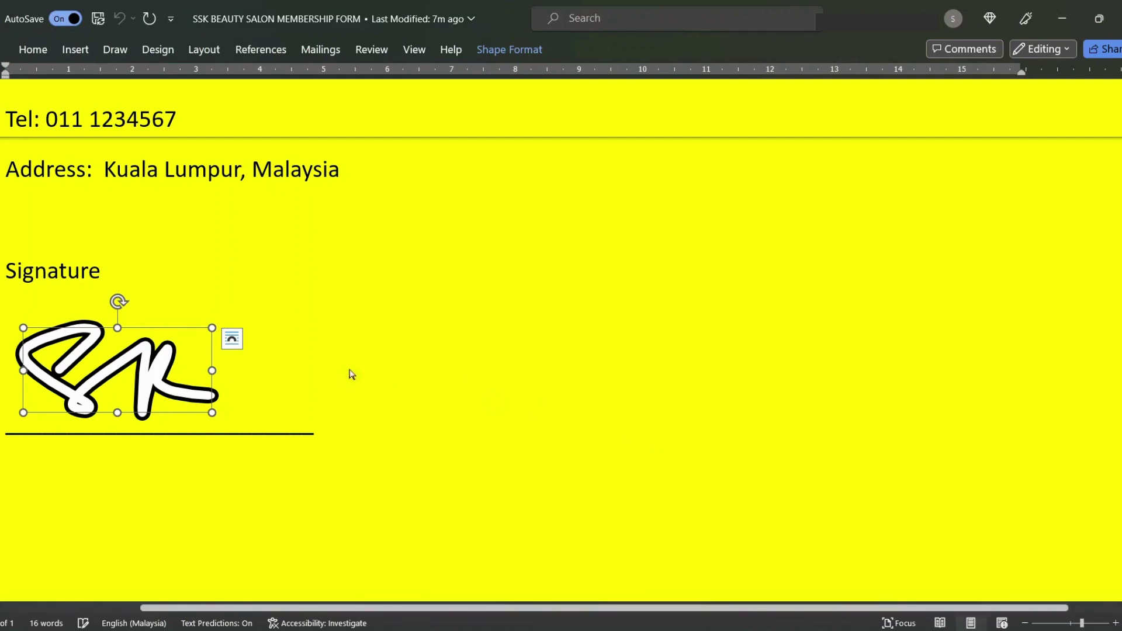
pyautogui.rightClick(160, 348)
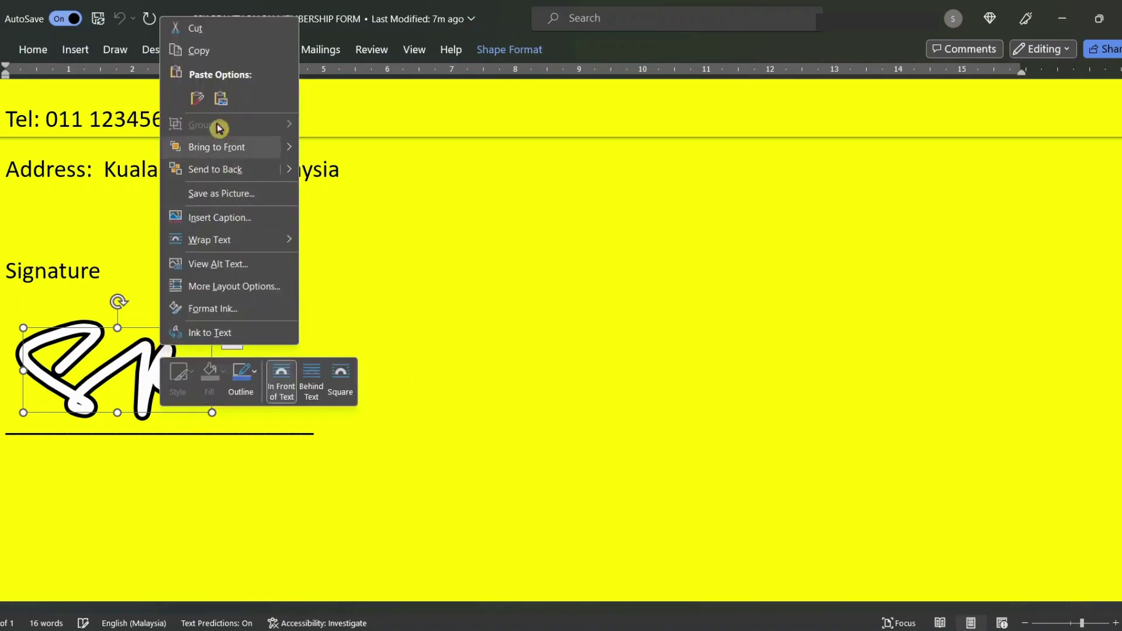
pyautogui.click(228, 48)
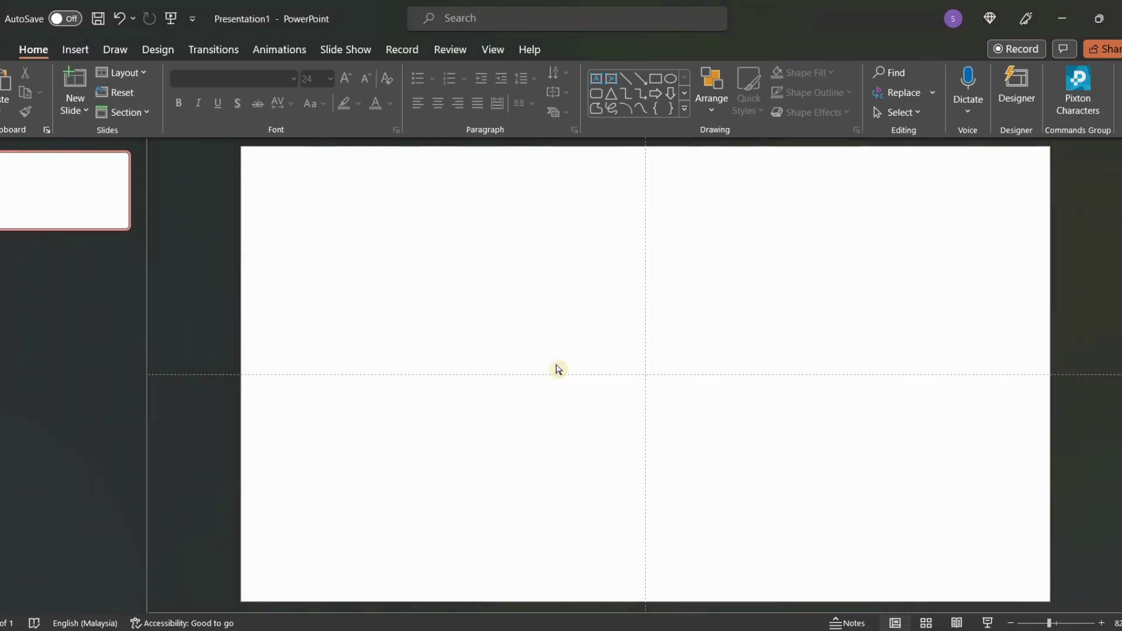
# - Paste the SK signature onto the slide and save it as a picture
pyautogui.rightClick(557, 371)
pyautogui.click(594, 429)
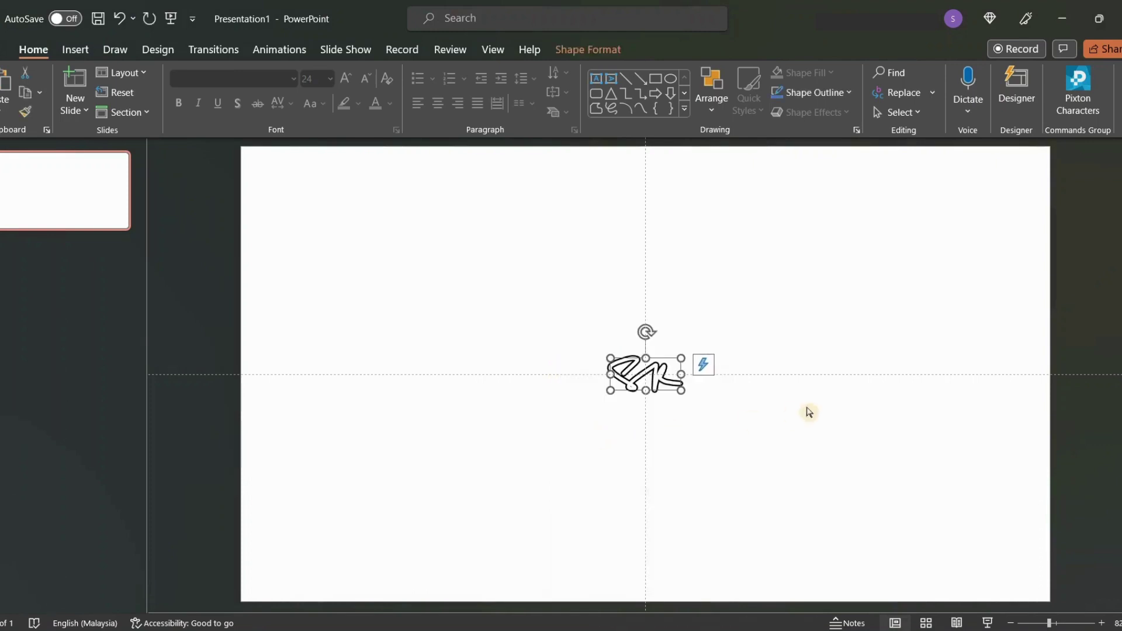
pyautogui.click(726, 413)
pyautogui.click(650, 380)
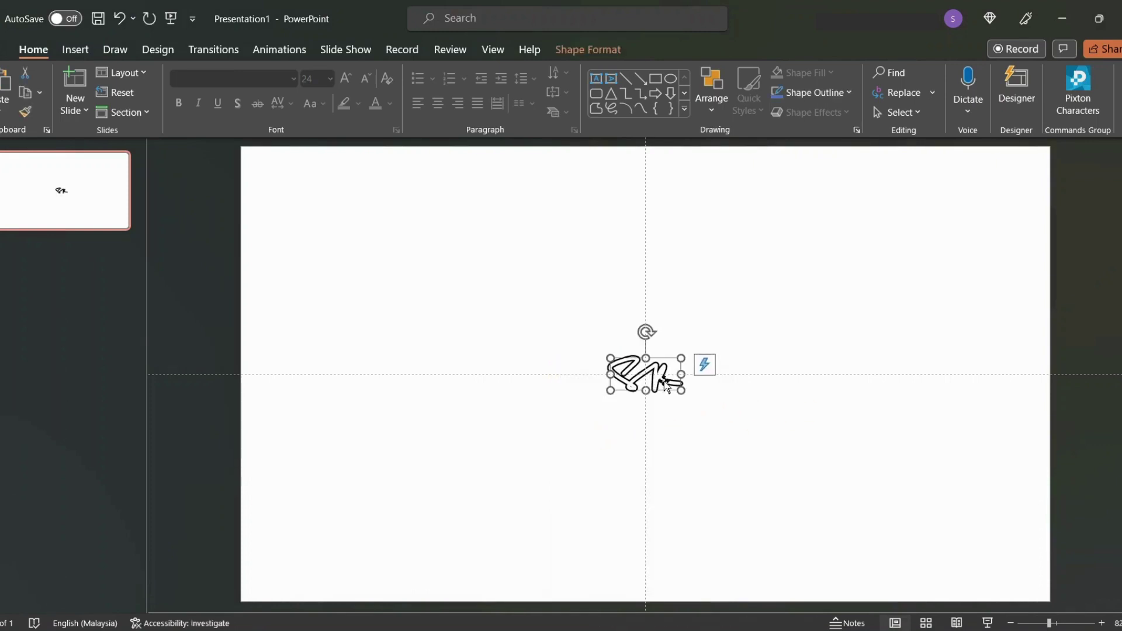
pyautogui.rightClick(672, 386)
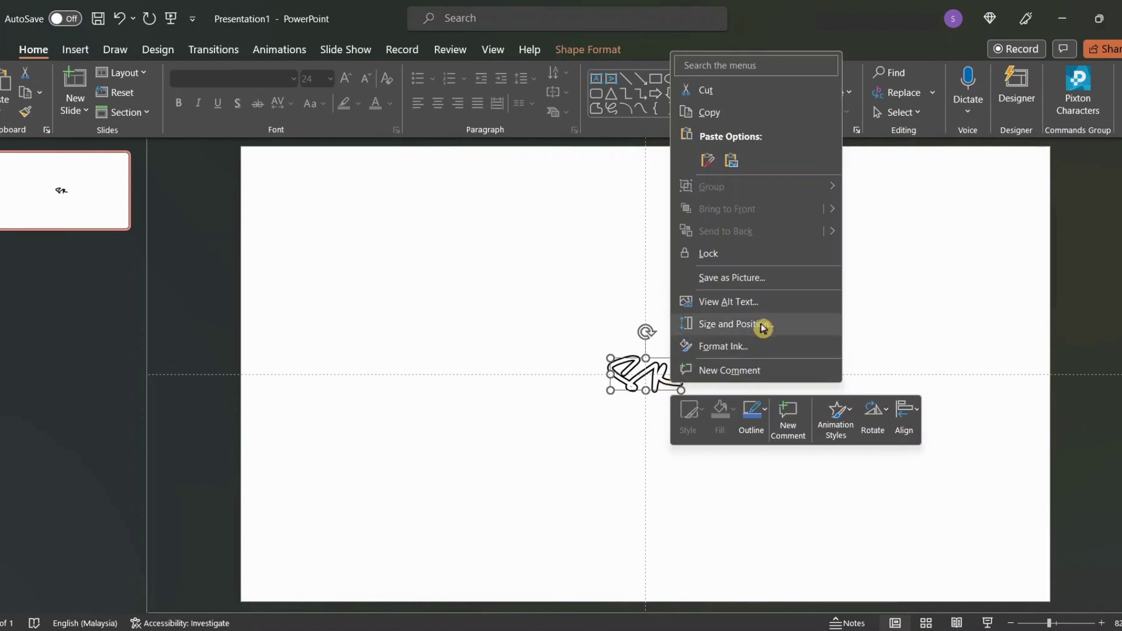
pyautogui.click(795, 282)
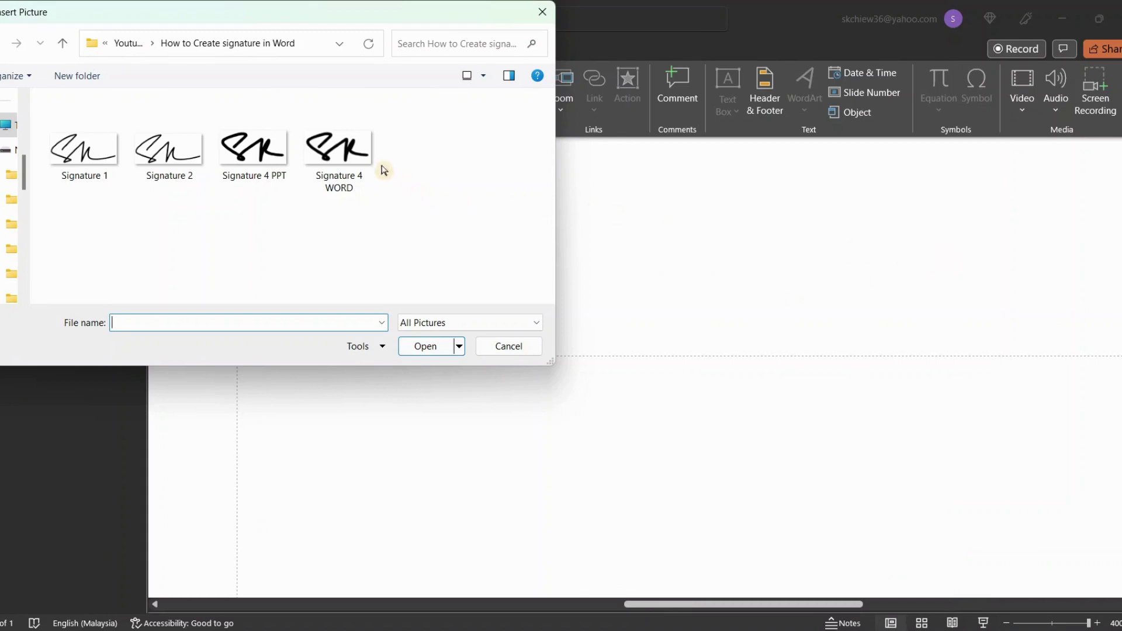
# - Insert the Signature 4 PPT and Signature 4 WORD pictures and arrange them side by side
pyautogui.click(262, 173)
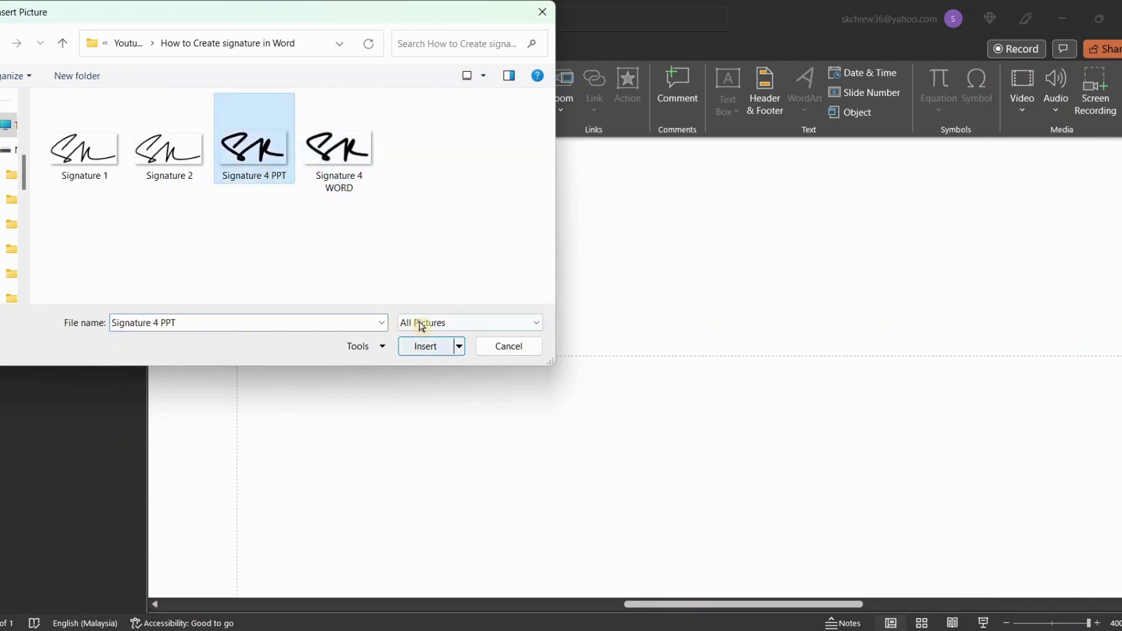
pyautogui.hotkey('shift', 'Right')
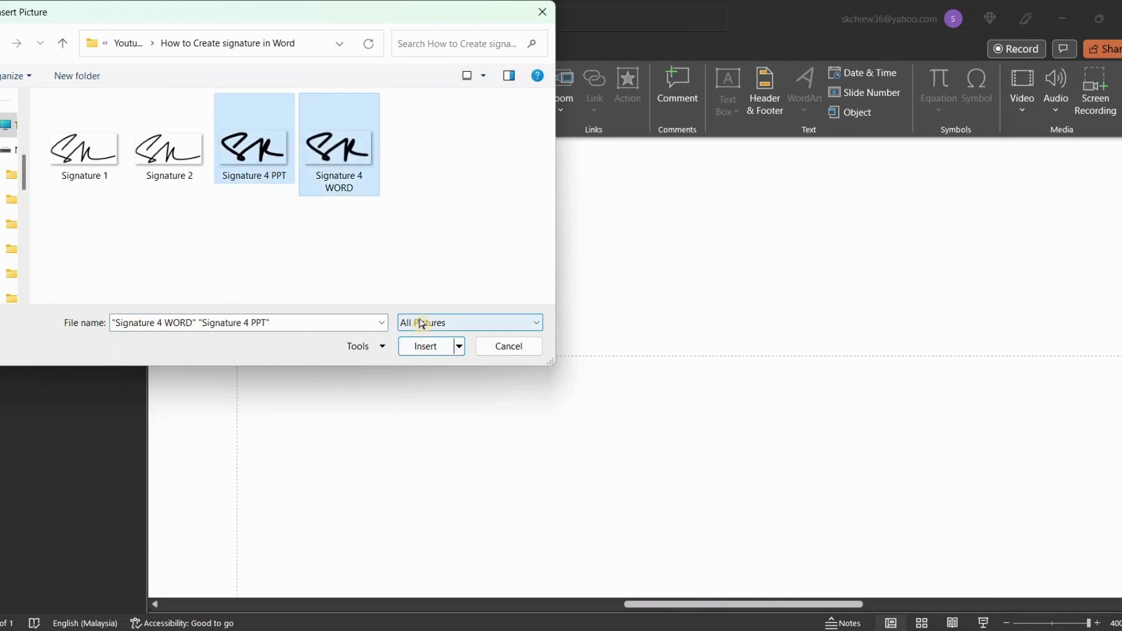
pyautogui.click(426, 346)
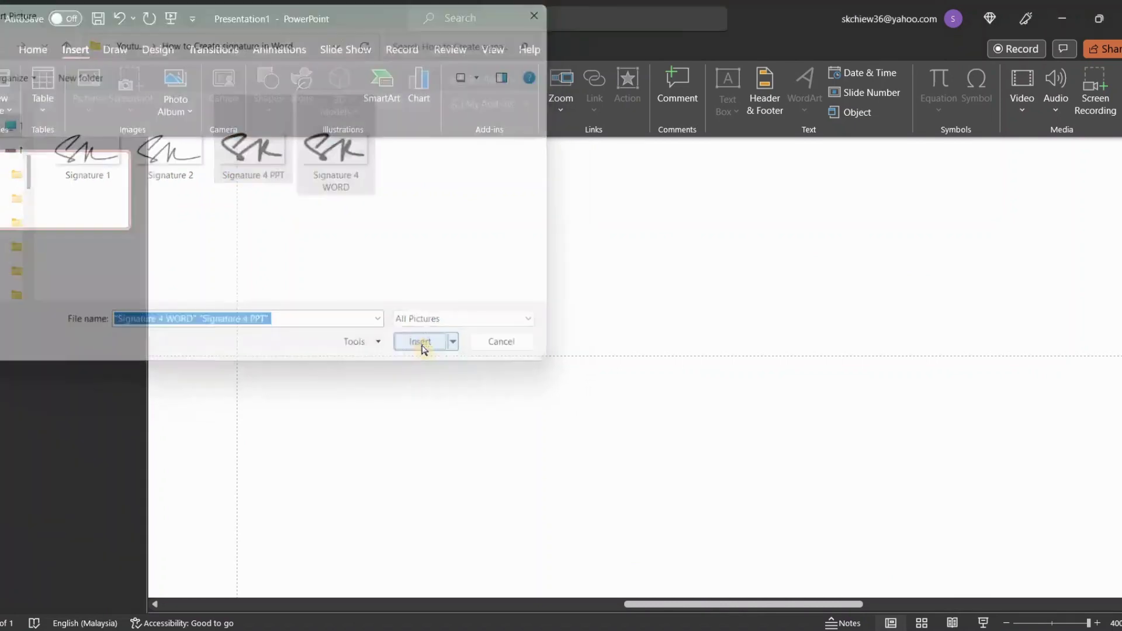
pyautogui.click(418, 476)
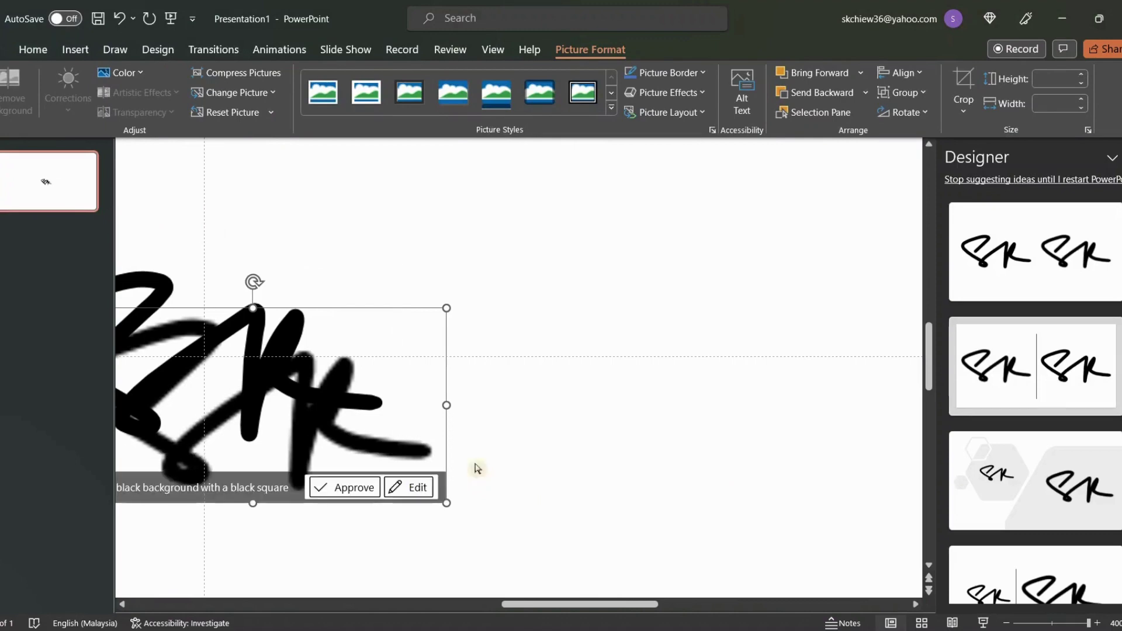
pyautogui.moveTo(433, 369); pyautogui.dragTo(825, 333)
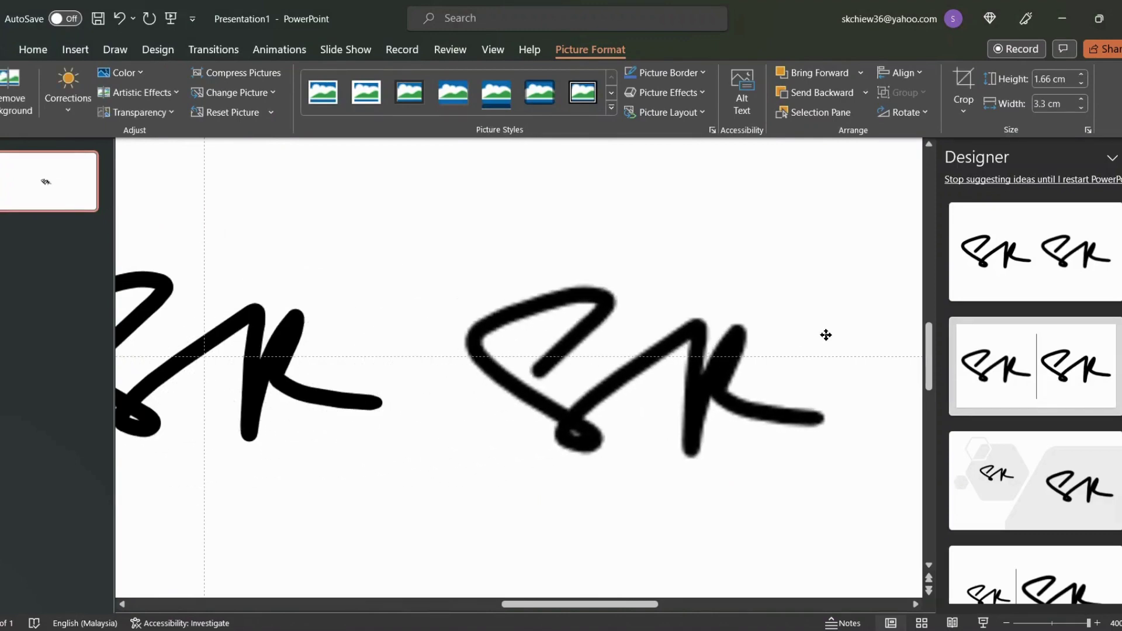
pyautogui.moveTo(188, 409)
pyautogui.mouseDown()
pyautogui.moveTo(321, 370)
pyautogui.moveTo(349, 393)
pyautogui.mouseUp()
pyautogui.click(607, 542)
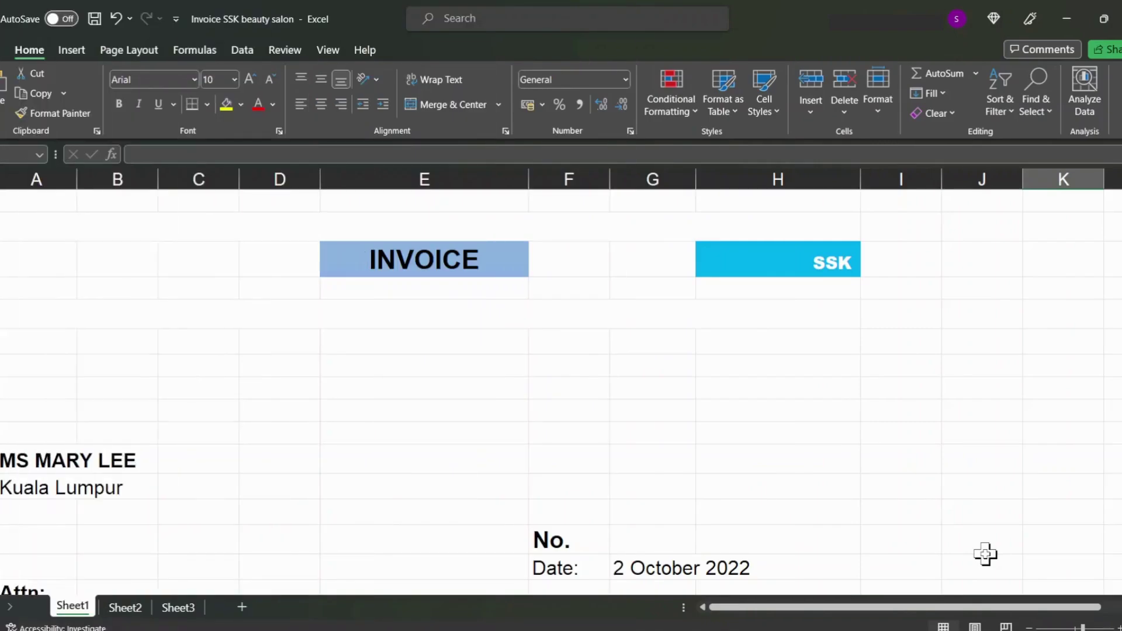
# - Paste the copied SK signature into the invoice and drag it above Authorised Signatory
pyautogui.scroll(-1, 986, 554)
pyautogui.scroll(-2, 986, 555)
pyautogui.scroll(-3, 986, 555)
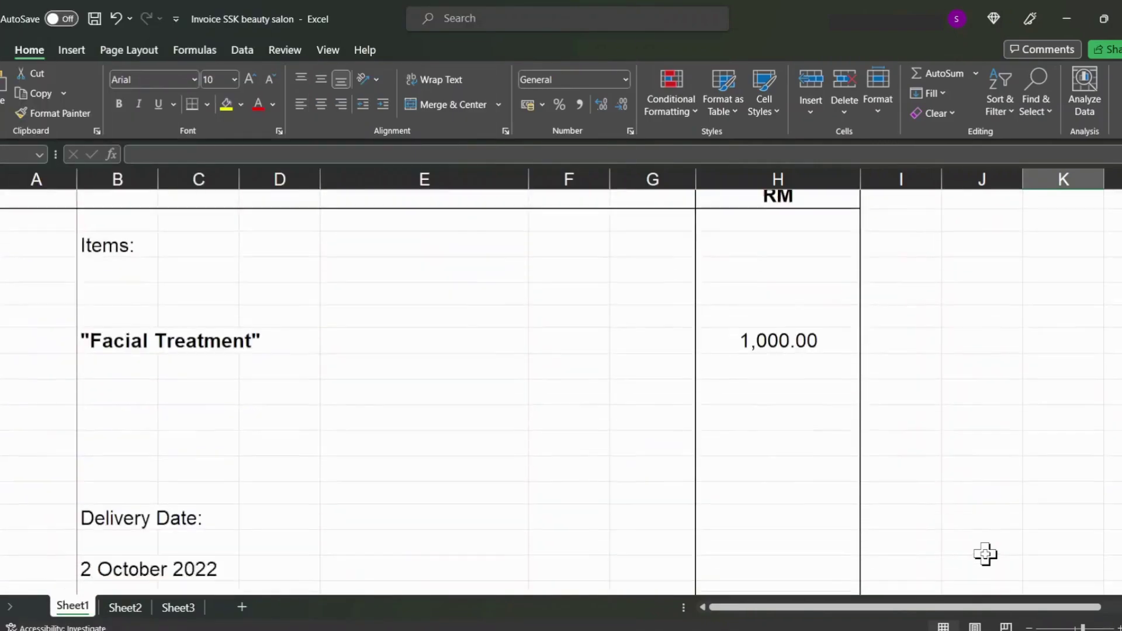
pyautogui.scroll(-4, 986, 554)
pyautogui.scroll(-3, 985, 554)
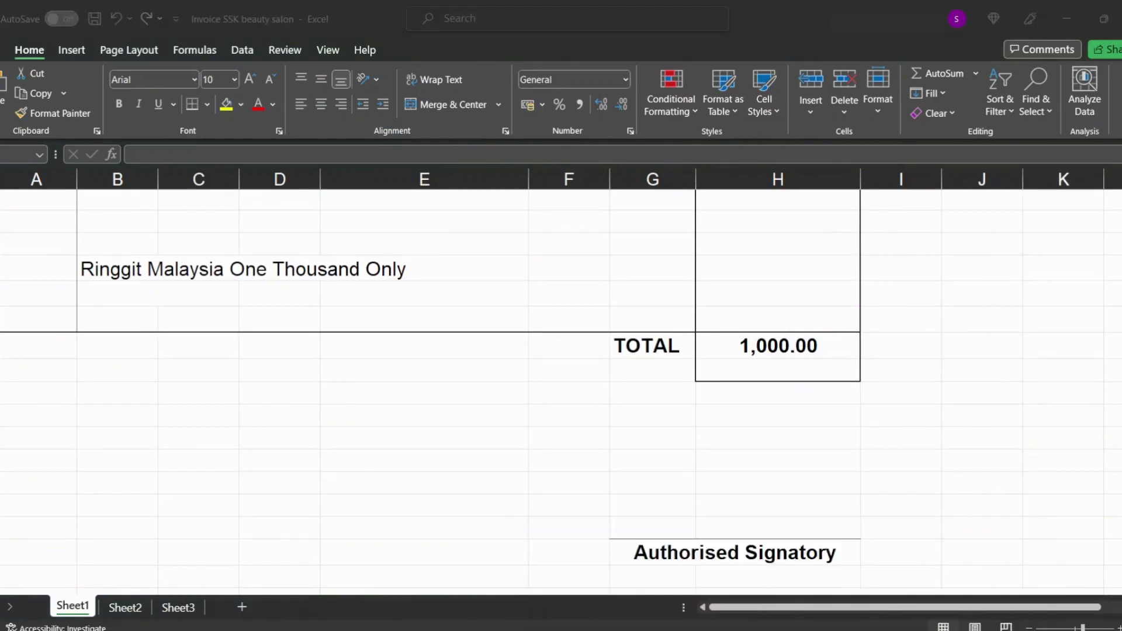
pyautogui.click(777, 605)
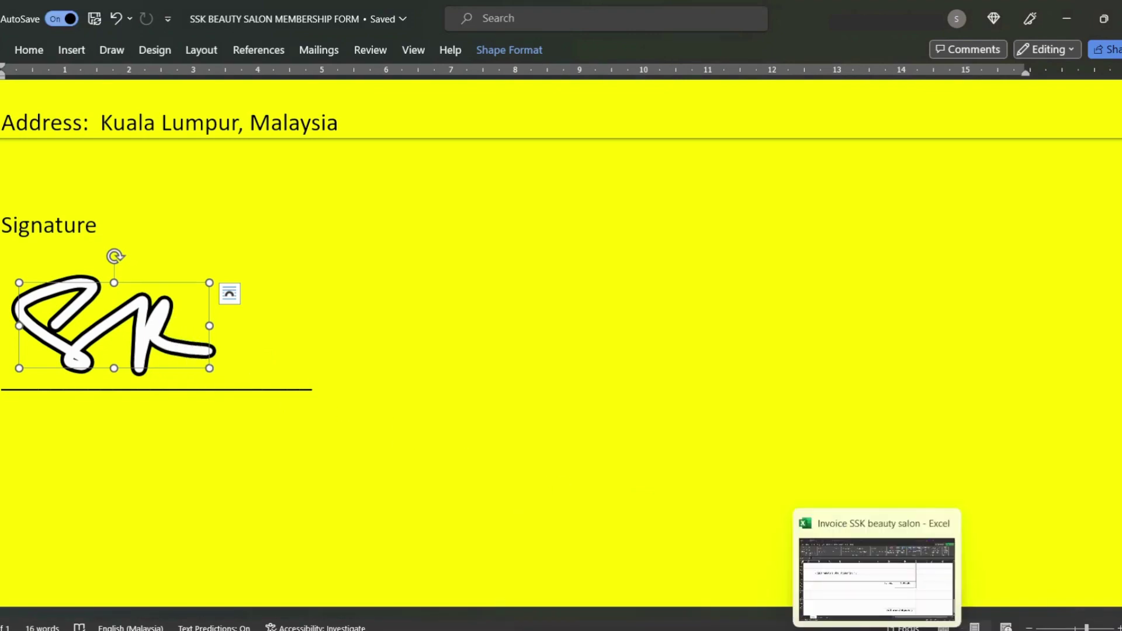
pyautogui.click(884, 602)
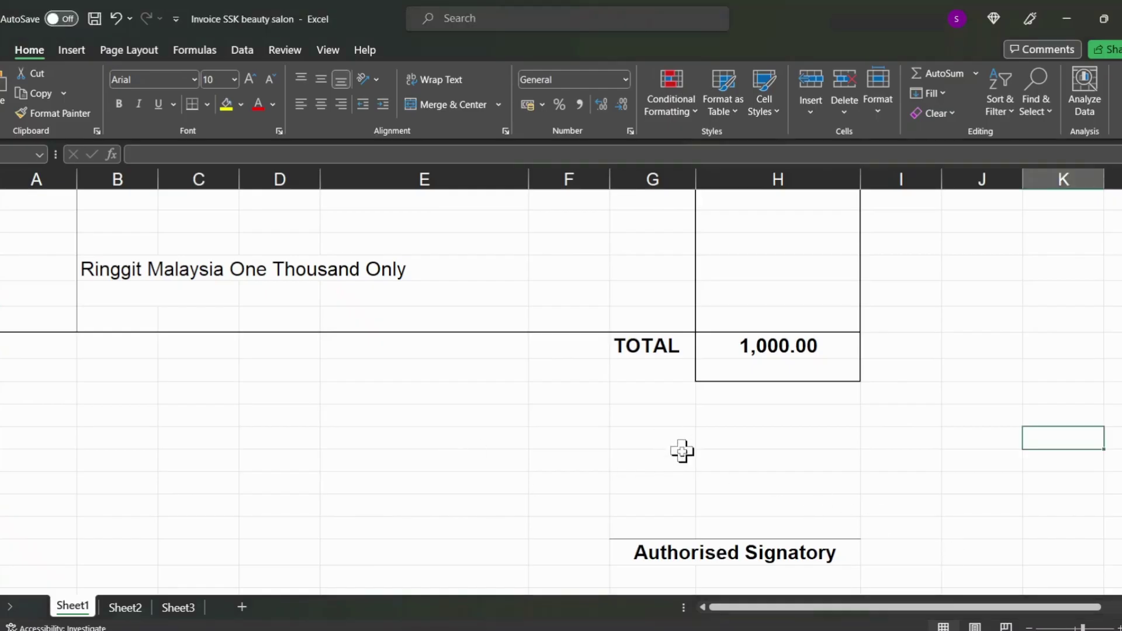
pyautogui.hotkey('ctrl', 'v')
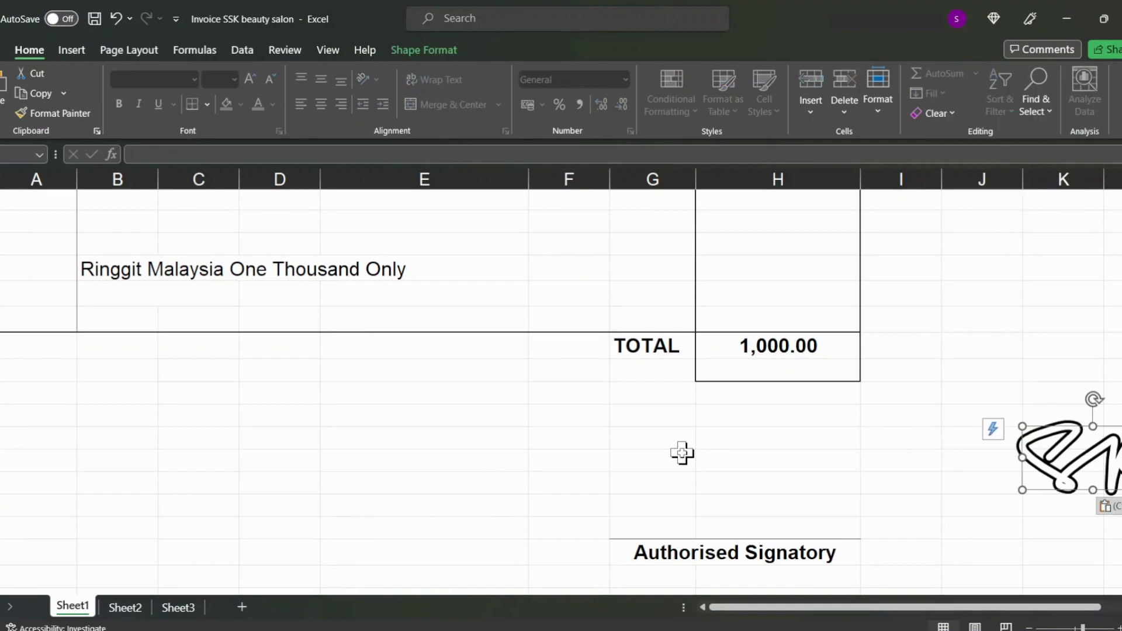
pyautogui.moveTo(1095, 457); pyautogui.dragTo(759, 465)
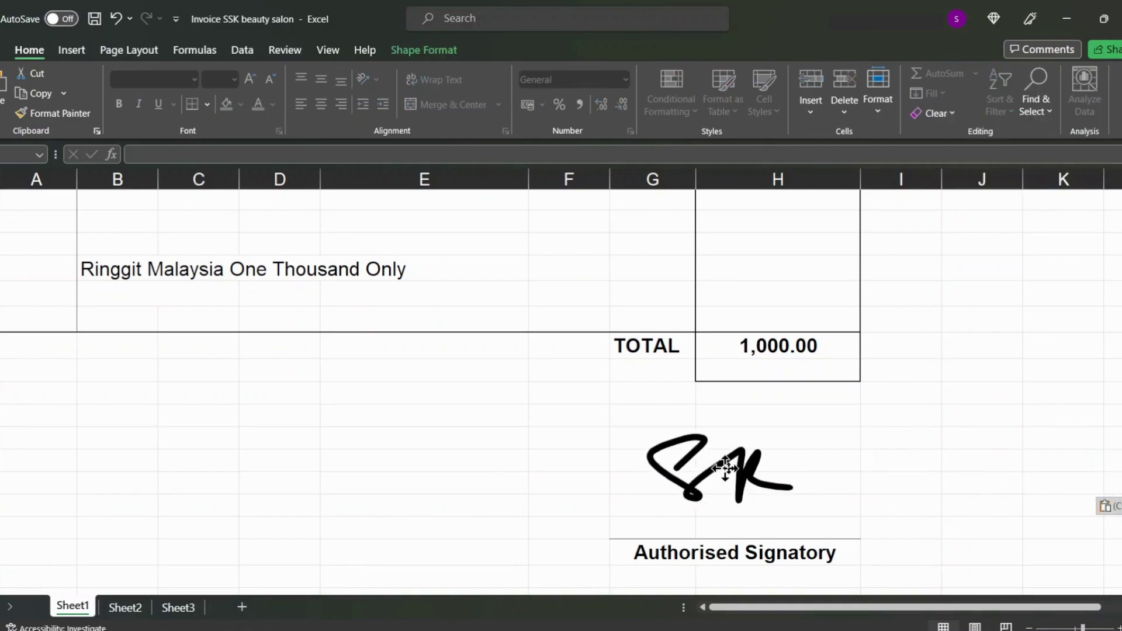
pyautogui.click(343, 514)
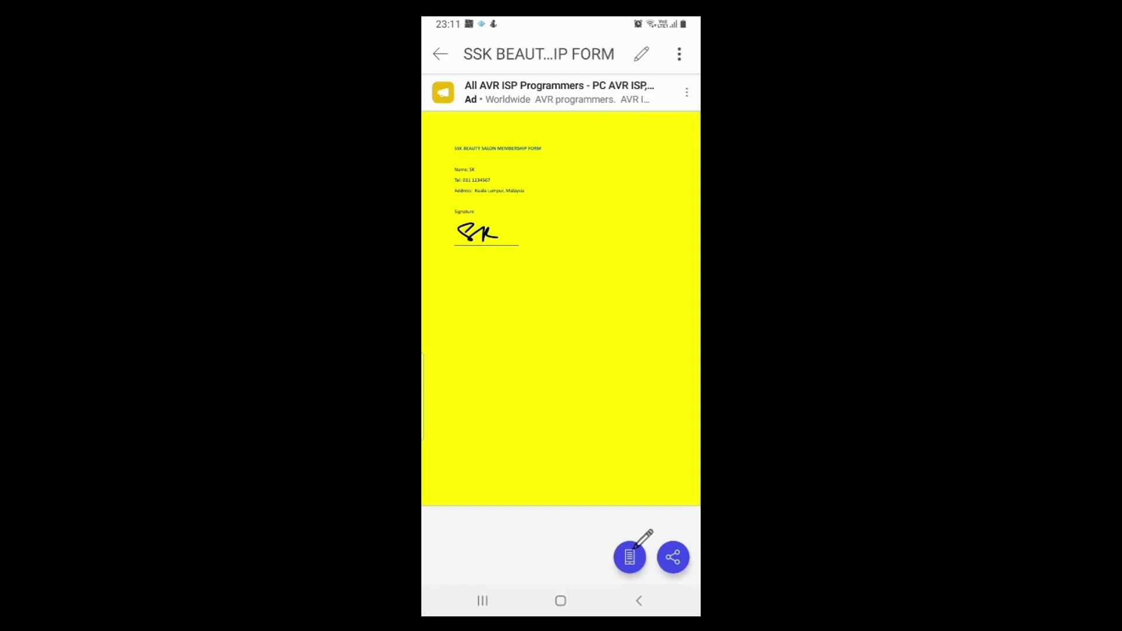
# - Enter edit mode on the phone and switch the ribbon from Home to Draw
pyautogui.click(630, 557)
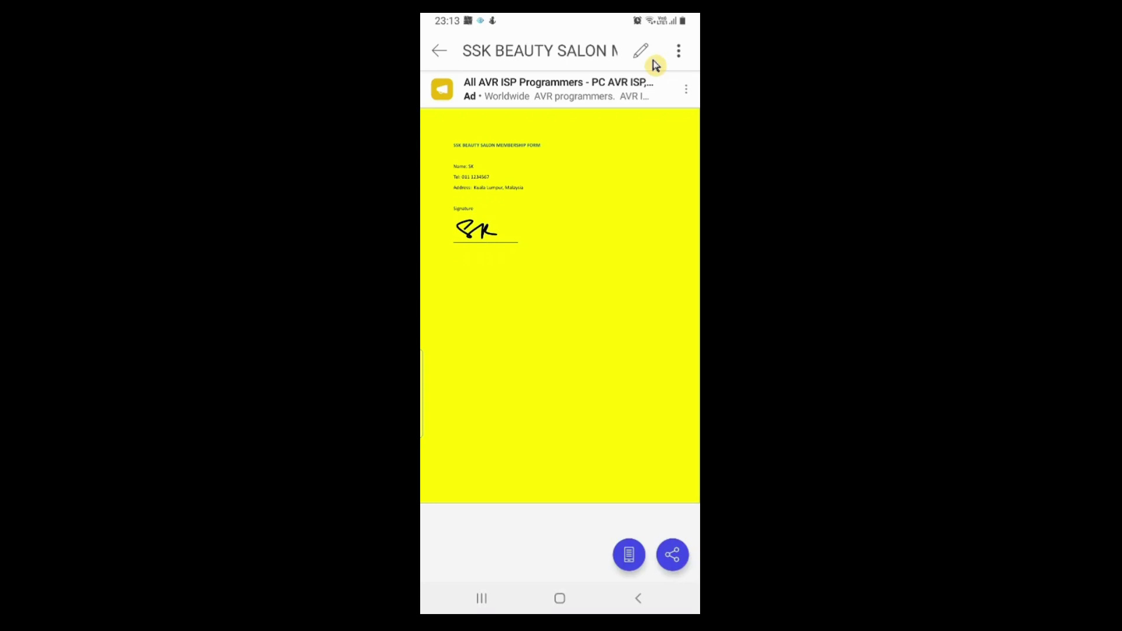
pyautogui.click(649, 58)
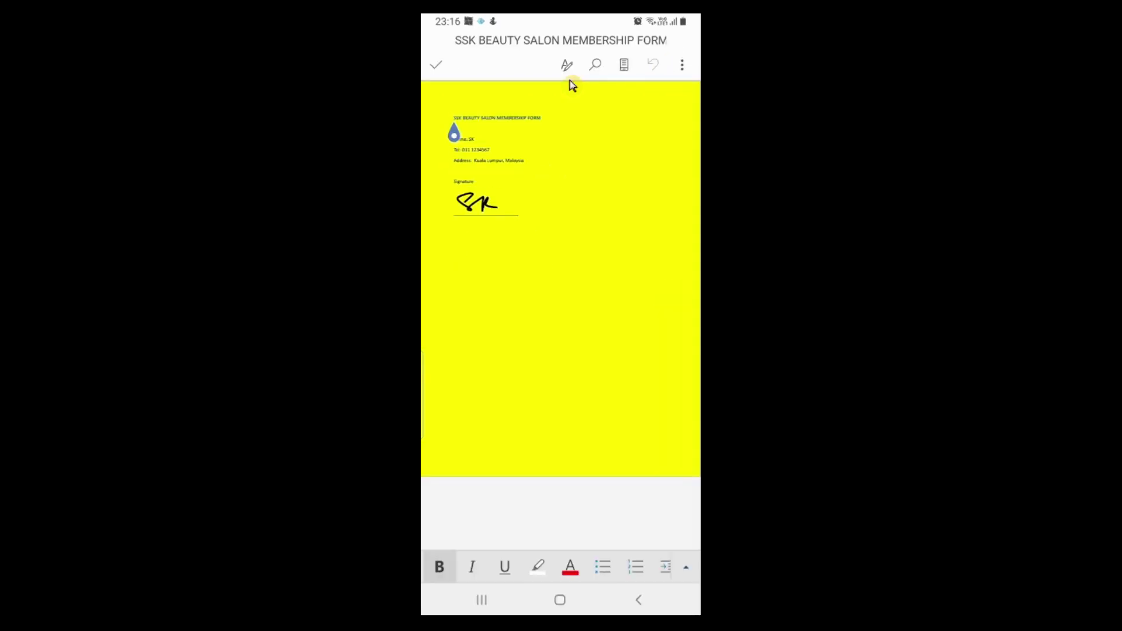
pyautogui.click(570, 82)
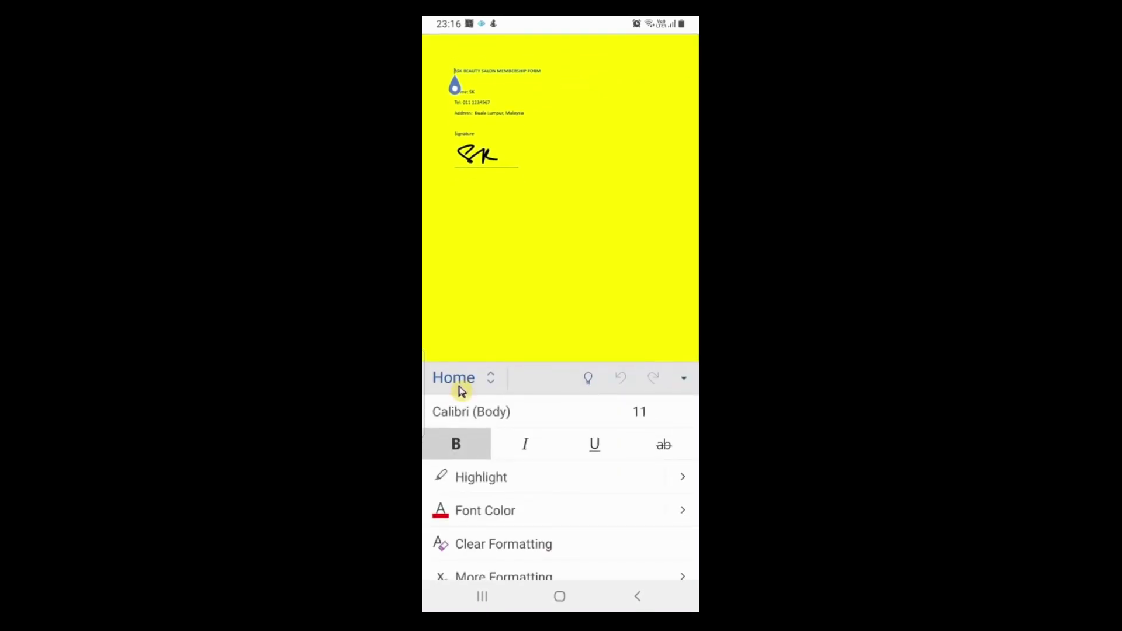
pyautogui.click(462, 390)
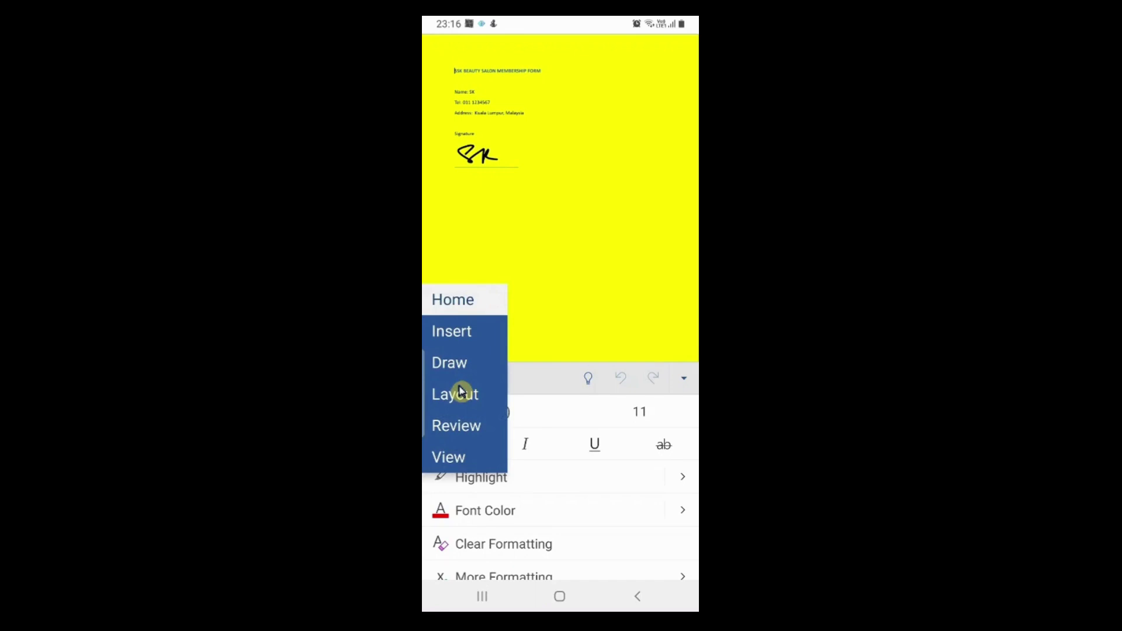
pyautogui.click(459, 363)
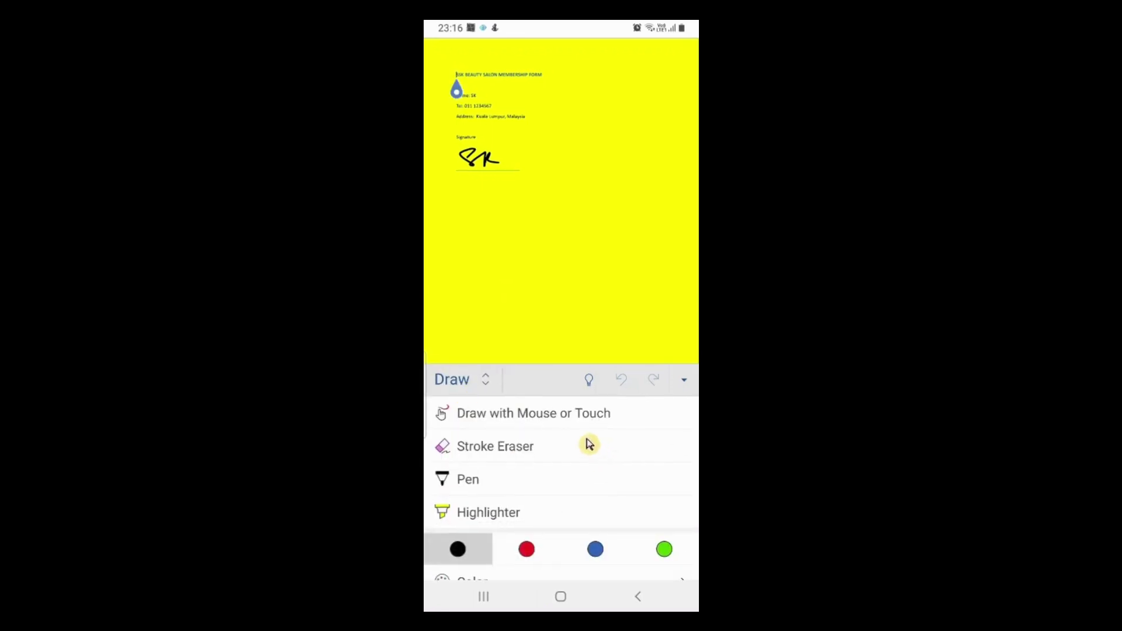
# - Turn on touch drawing, draw a first SK signature, then erase it with Stroke Eraser
pyautogui.click(638, 425)
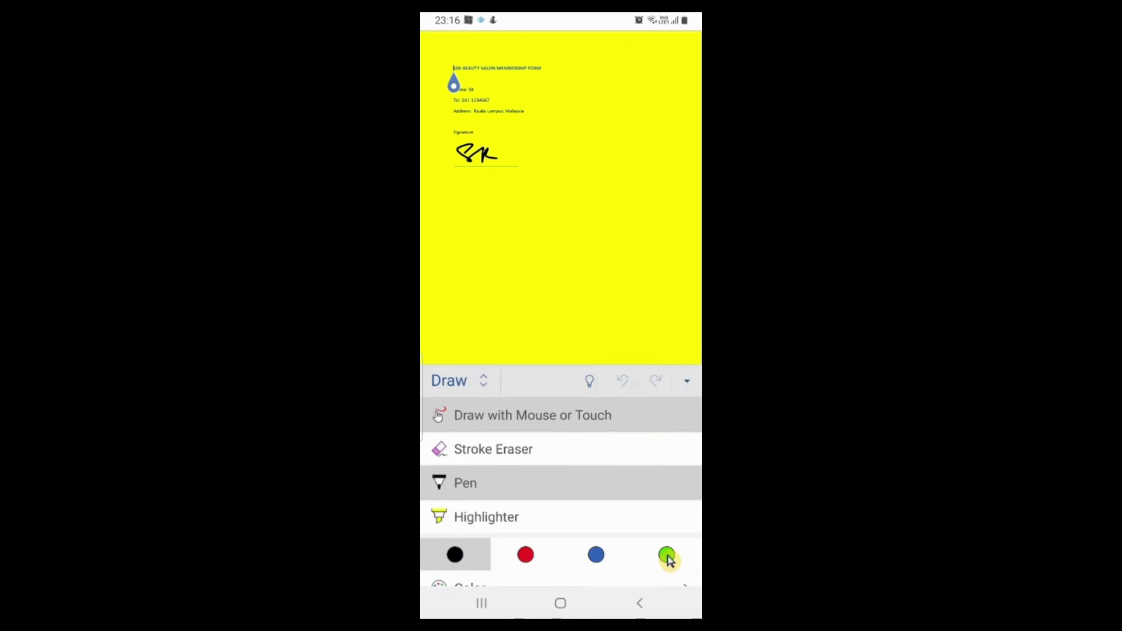
pyautogui.moveTo(538, 237); pyautogui.dragTo(596, 270)
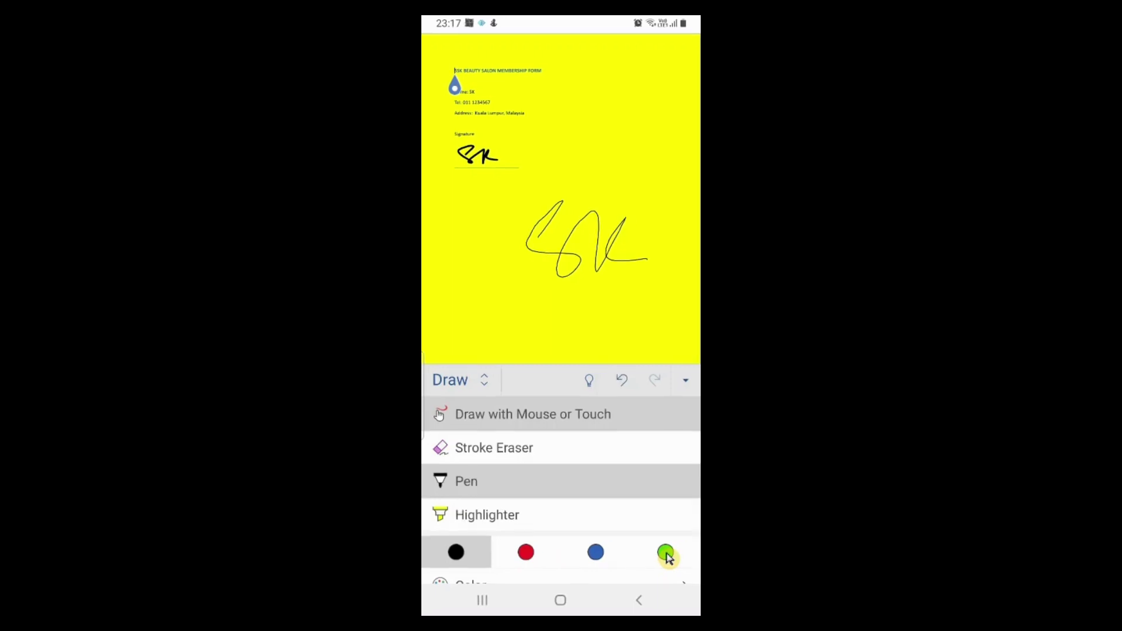
pyautogui.click(494, 448)
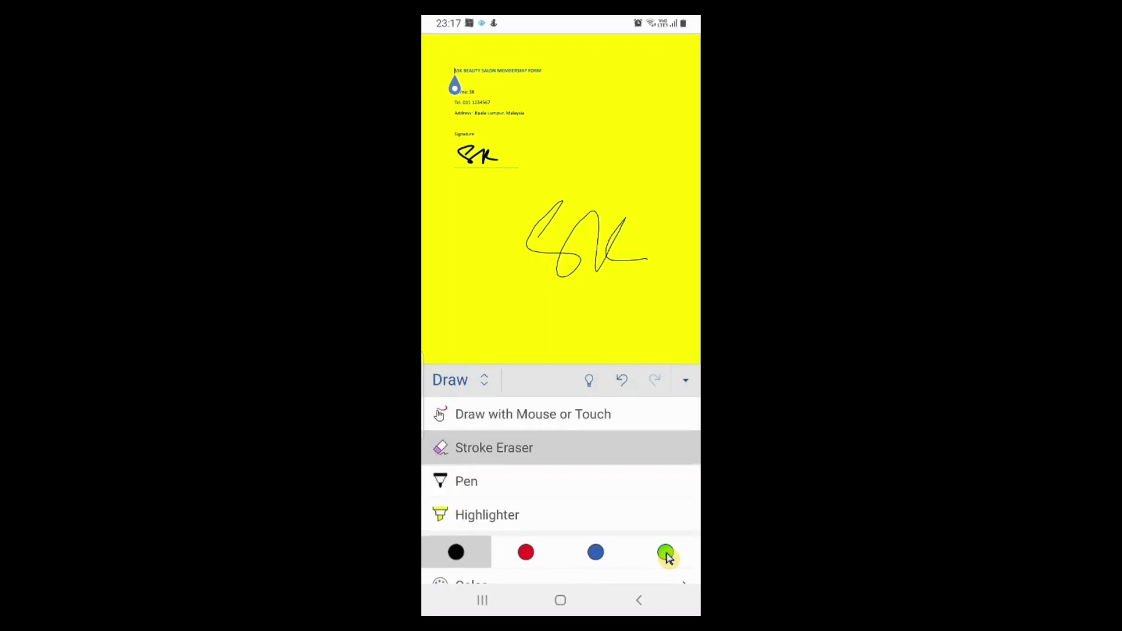
pyautogui.click(585, 245)
# - Choose a thicker pen stroke and redraw the SK signature
pyautogui.scroll(-3, 643, 543)
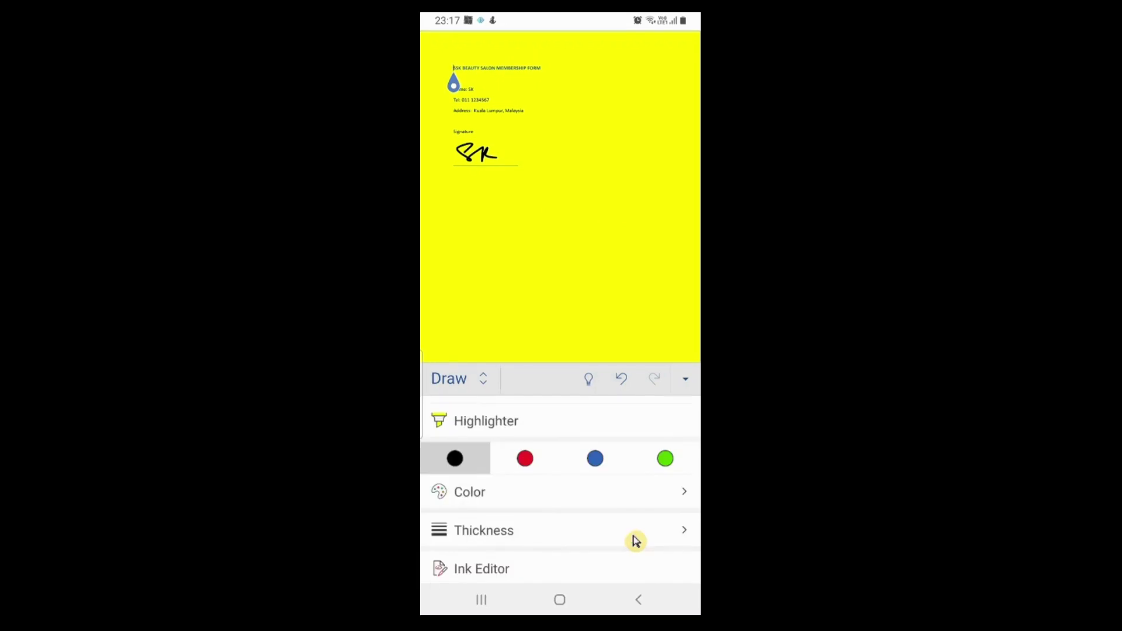
pyautogui.click(636, 542)
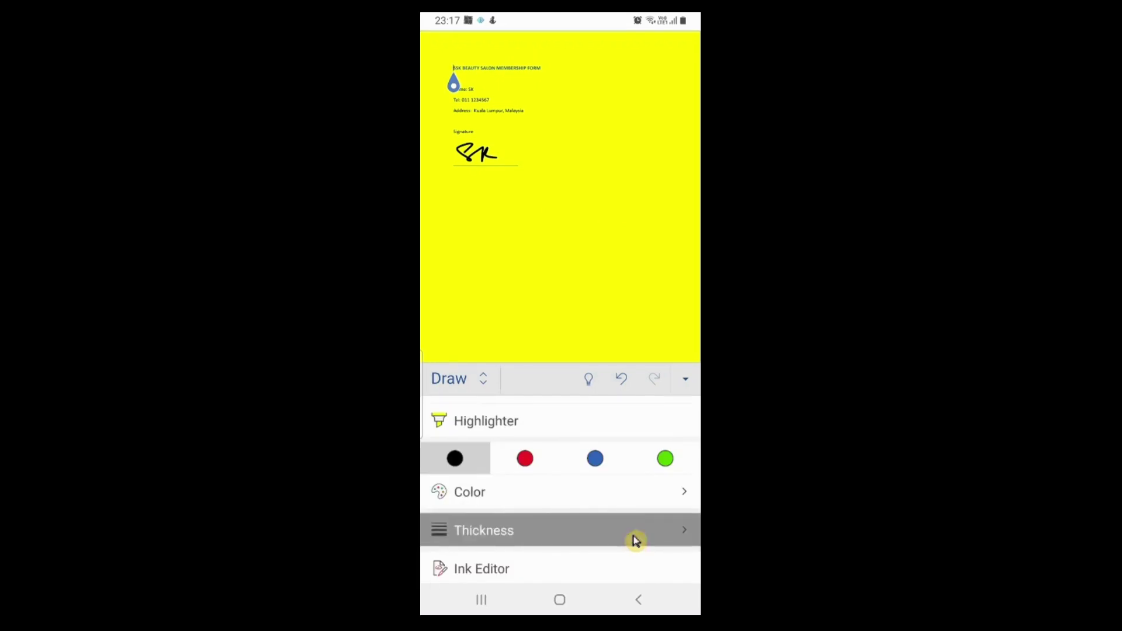
pyautogui.scroll(-2, 636, 541)
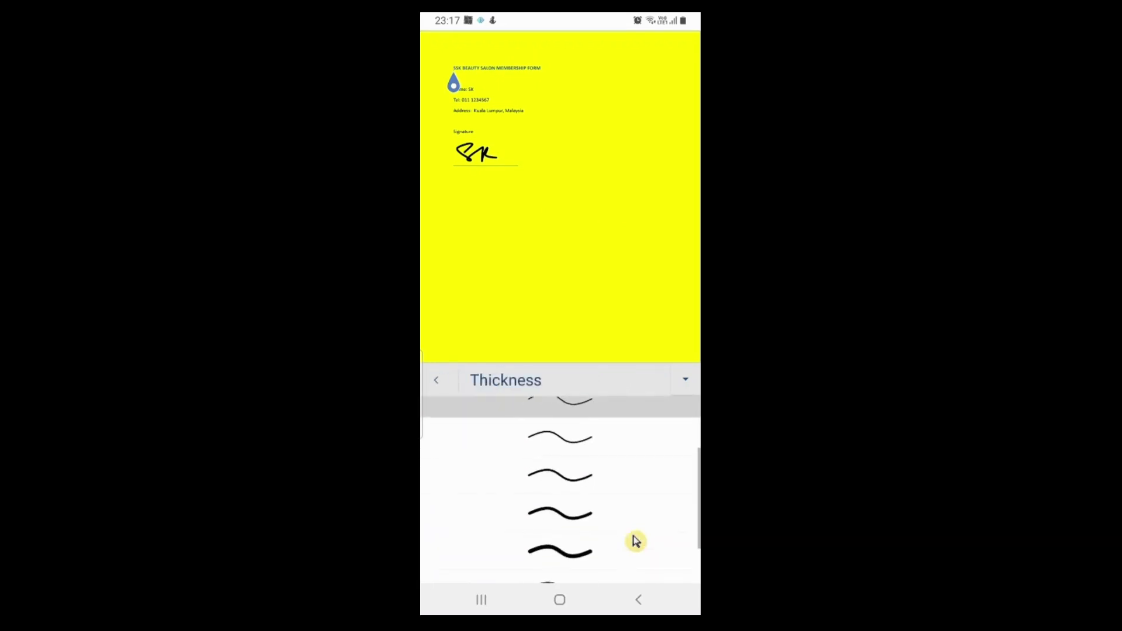
pyautogui.scroll(-1, 636, 541)
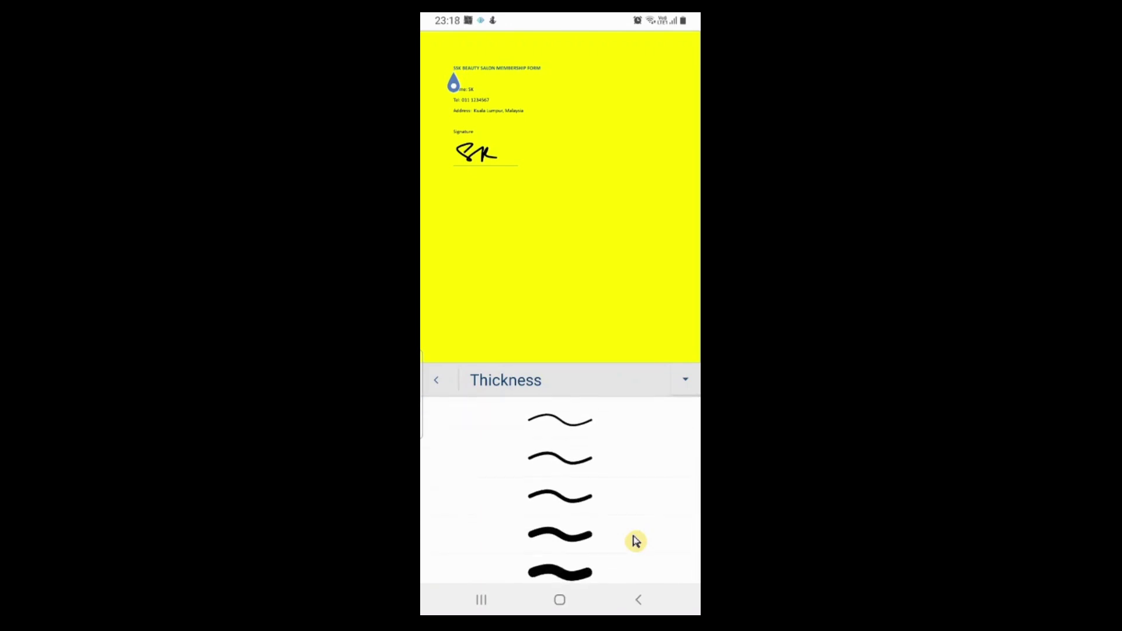
pyautogui.click(636, 541)
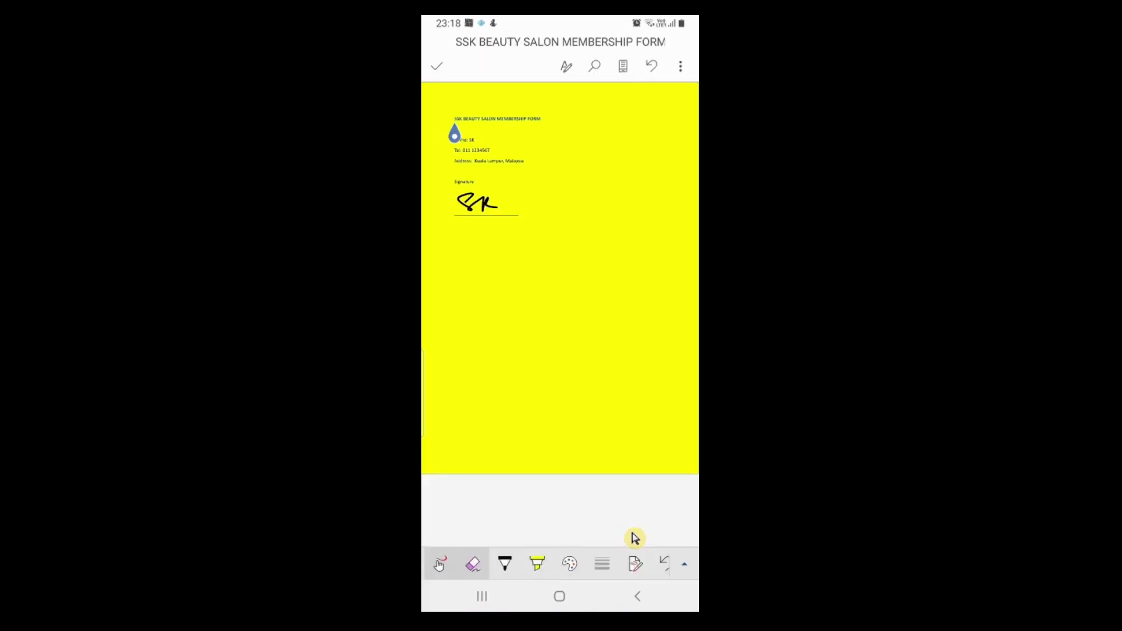
pyautogui.moveTo(562, 259)
pyautogui.mouseDown()
pyautogui.moveTo(576, 287)
pyautogui.moveTo(629, 319)
pyautogui.mouseUp()
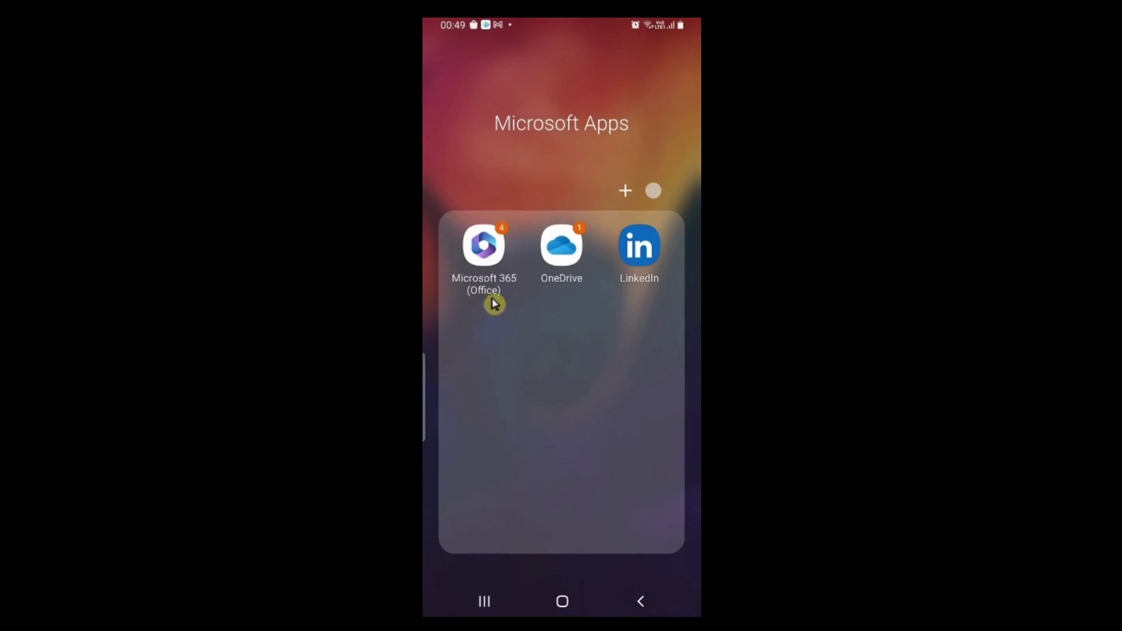
# - Launch Microsoft 365 and open SSK BEAUTY SALON FORM in the Sign a PDF tool
pyautogui.click(494, 304)
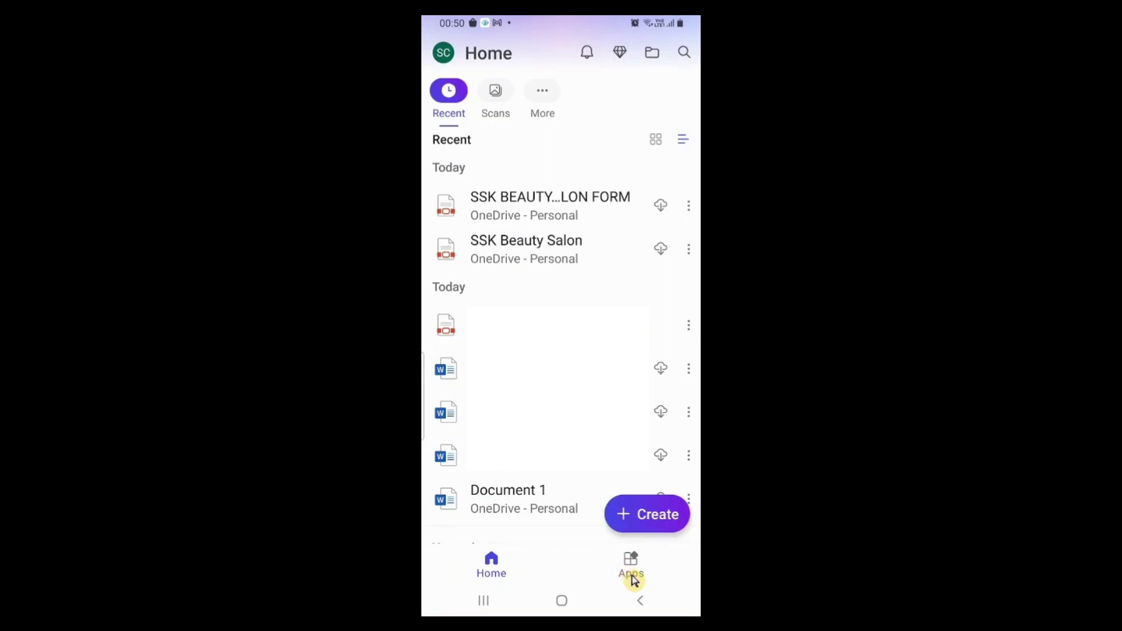
pyautogui.click(633, 576)
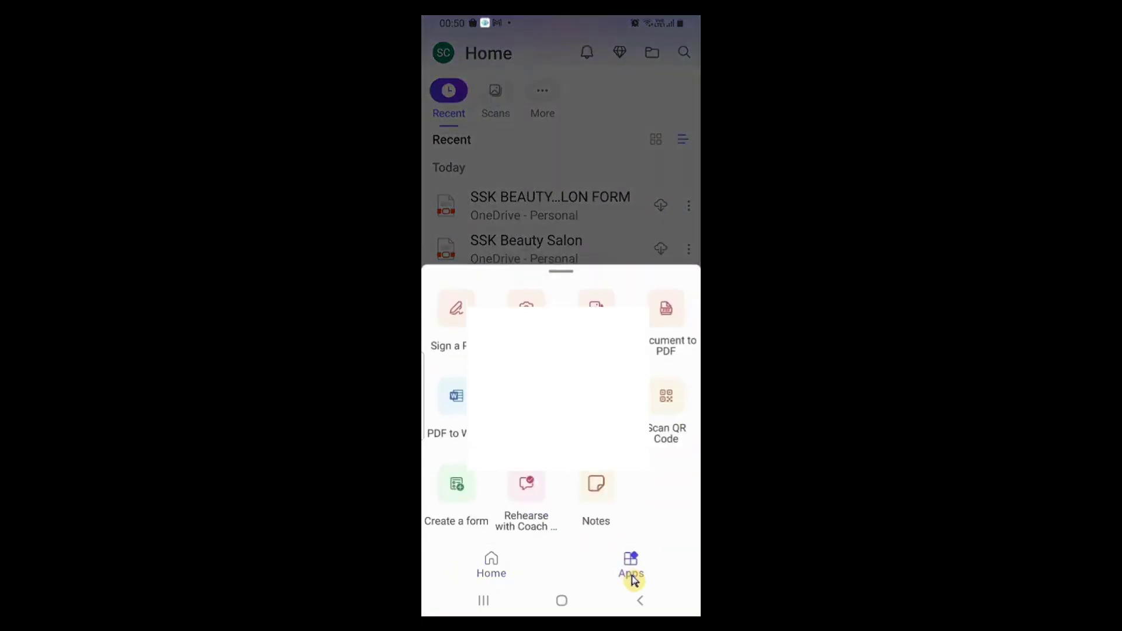
pyautogui.click(464, 353)
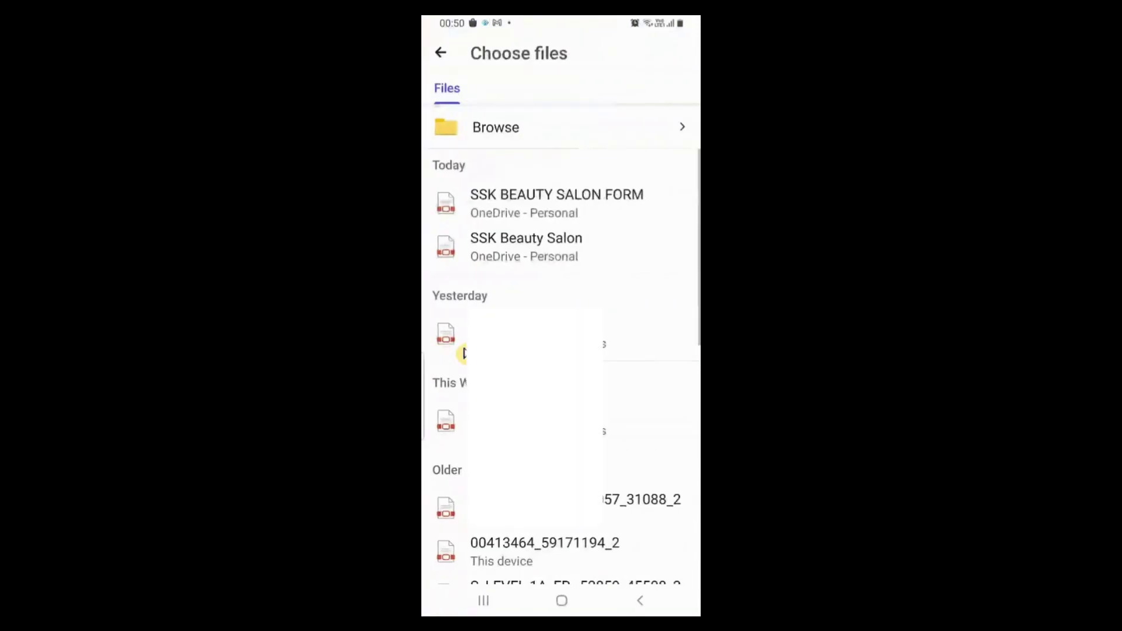
pyautogui.click(634, 210)
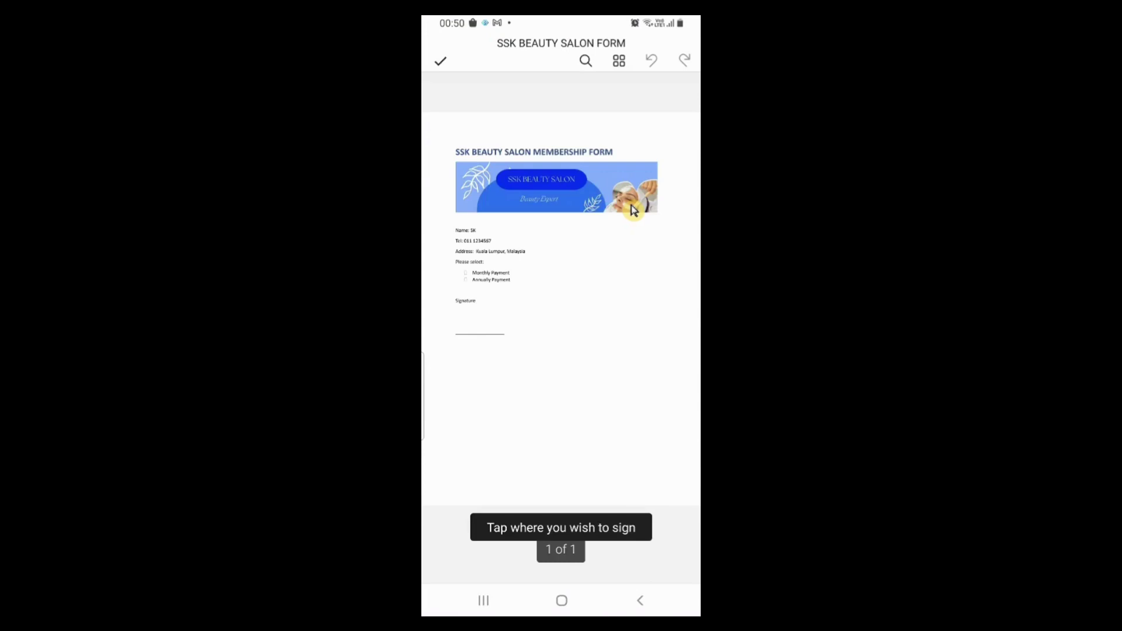
# - Draw a new SK signature at the form's signature spot and shrink it to fit the line
pyautogui.click(633, 214)
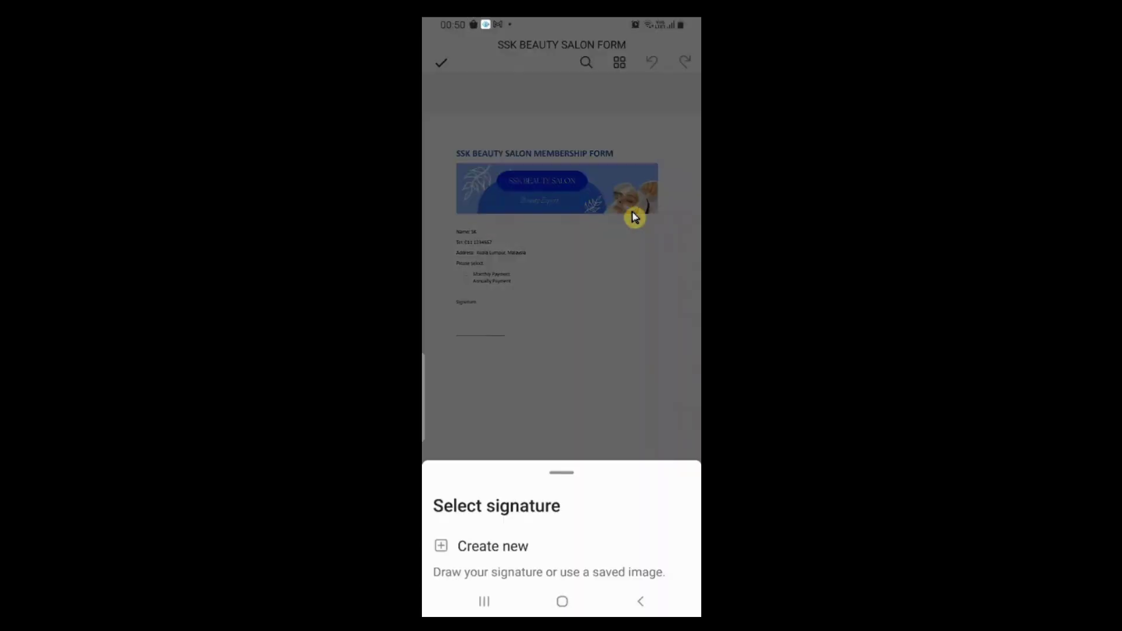
pyautogui.click(533, 553)
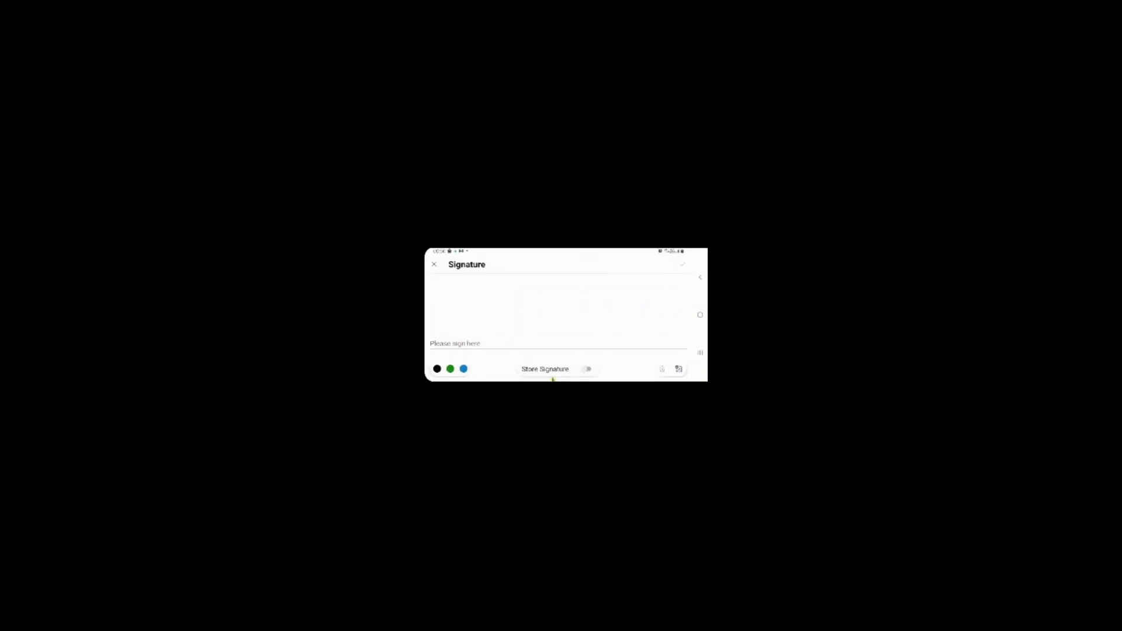
pyautogui.moveTo(572, 288); pyautogui.dragTo(564, 315)
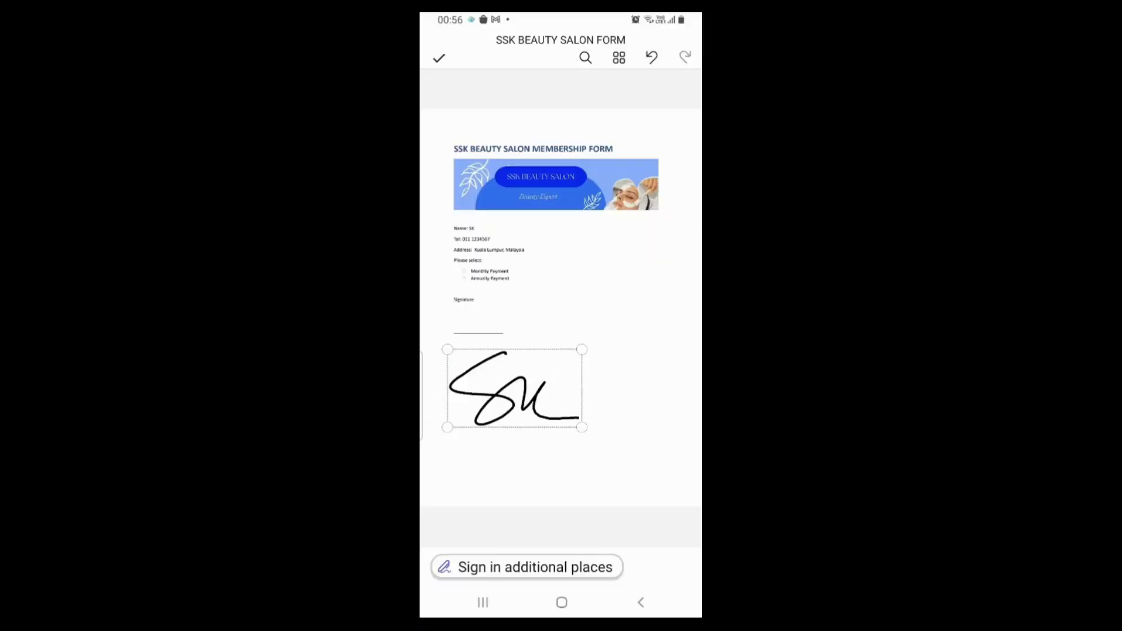
pyautogui.moveTo(582, 349)
pyautogui.mouseDown()
pyautogui.moveTo(507, 393)
pyautogui.moveTo(477, 358)
pyautogui.moveTo(477, 318)
pyautogui.mouseUp()
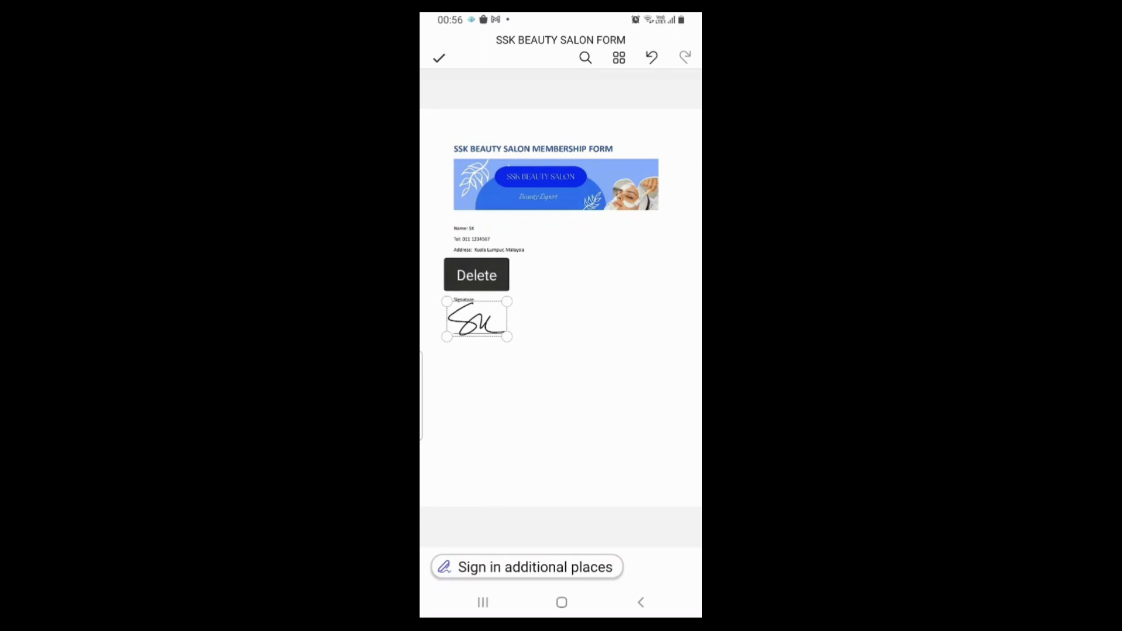